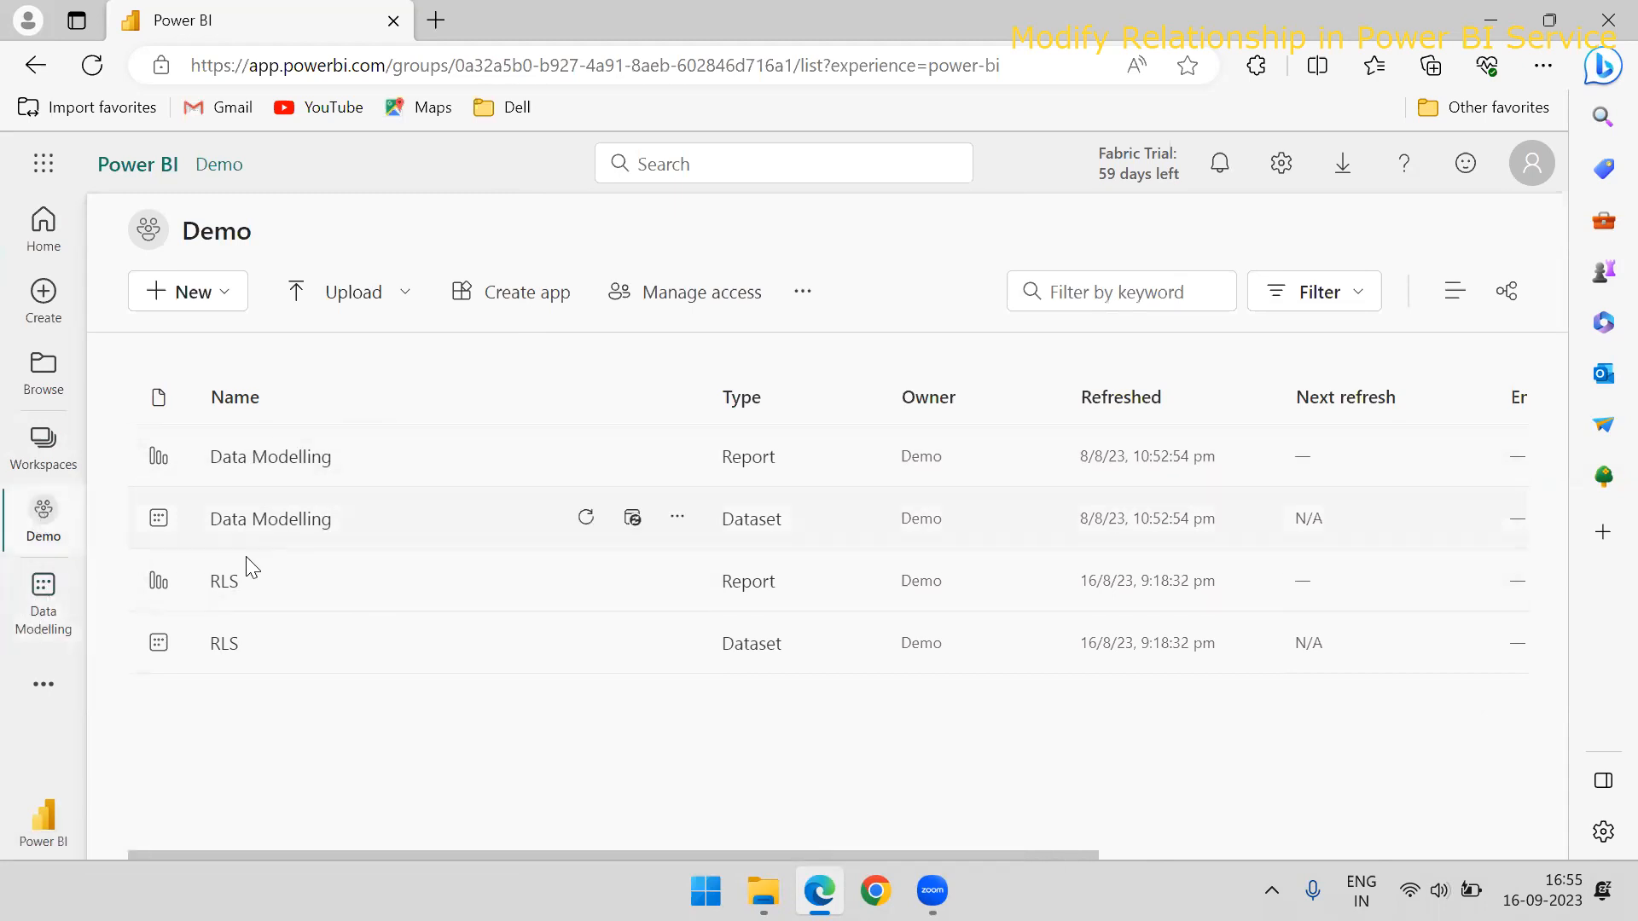
View the contents of the WebChamp workspace and return to the Demo workspace
left_click(45, 446)
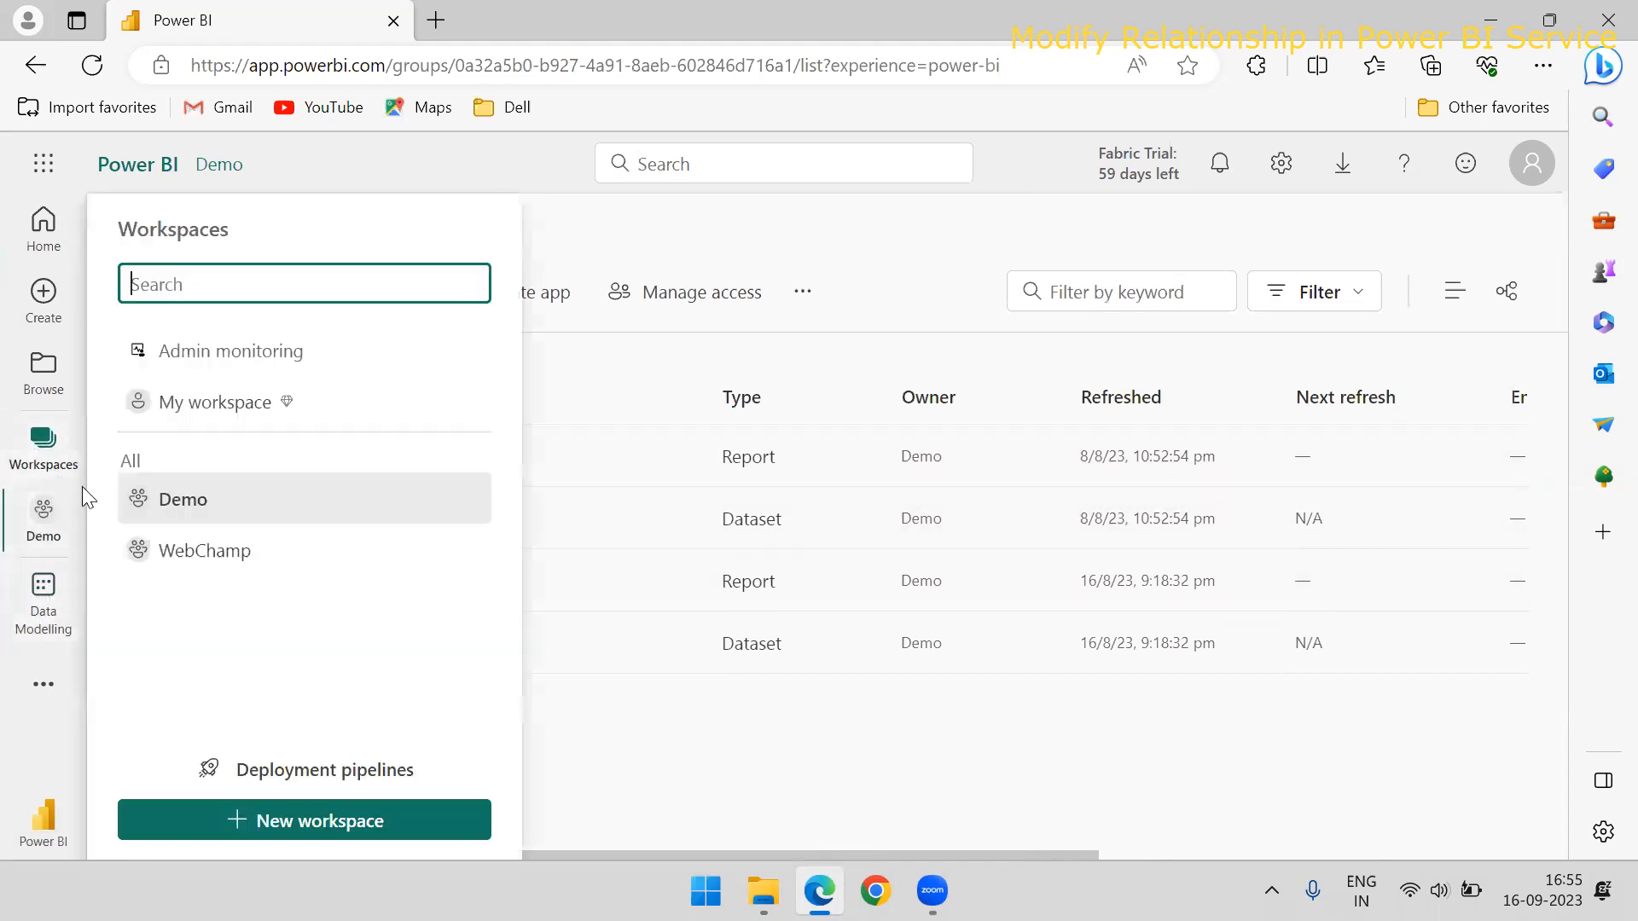
left_click(205, 548)
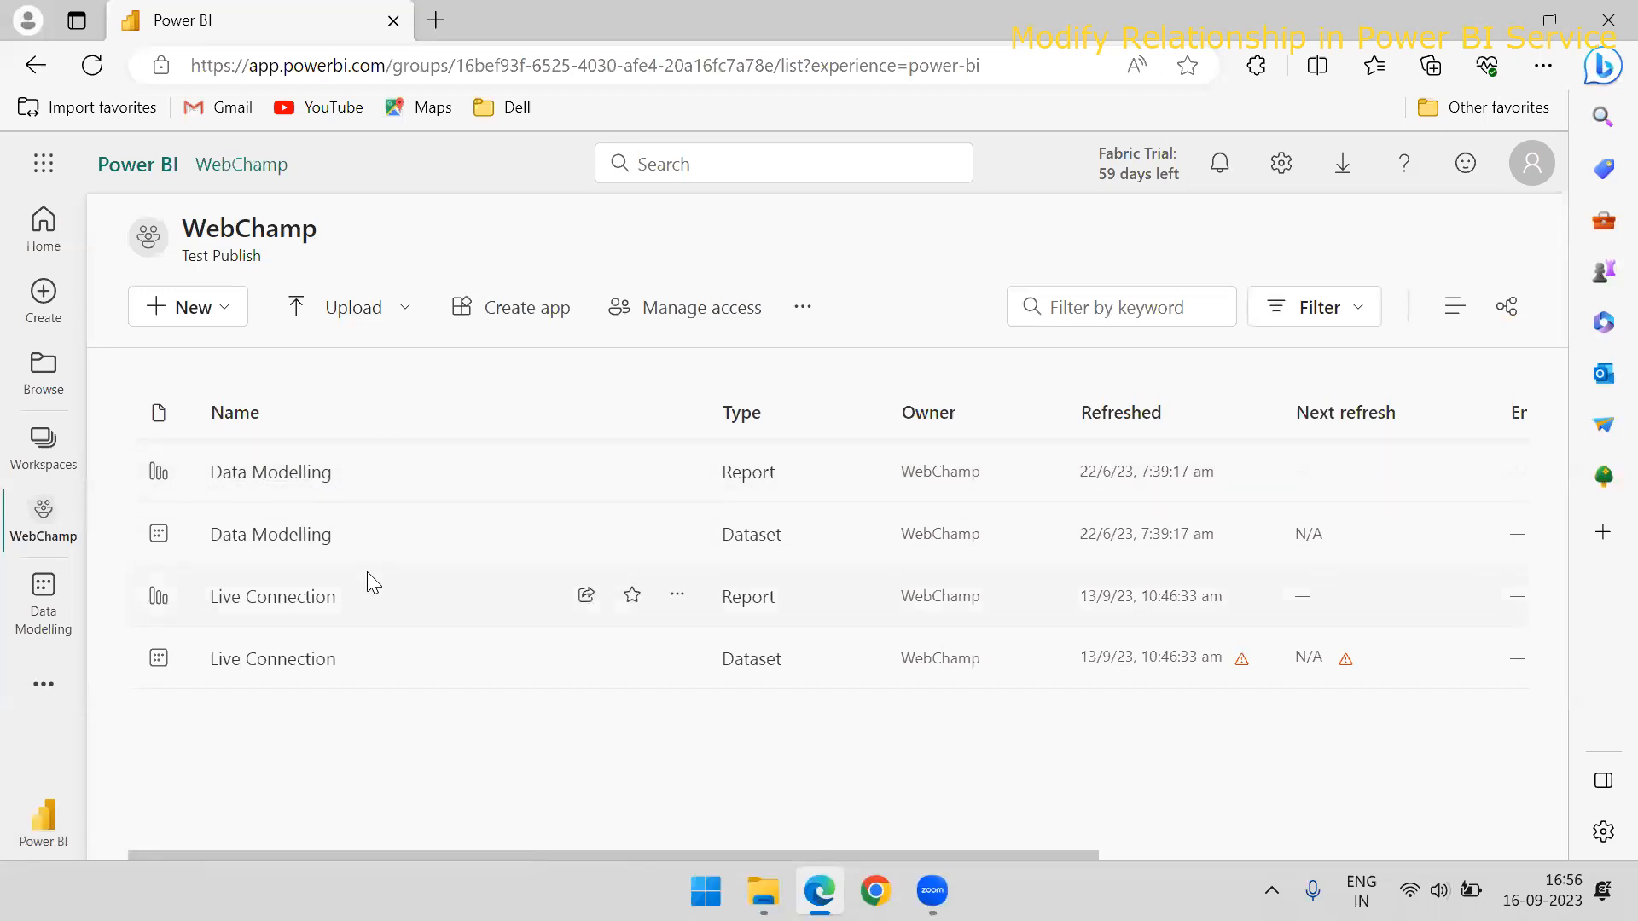
left_click(45, 443)
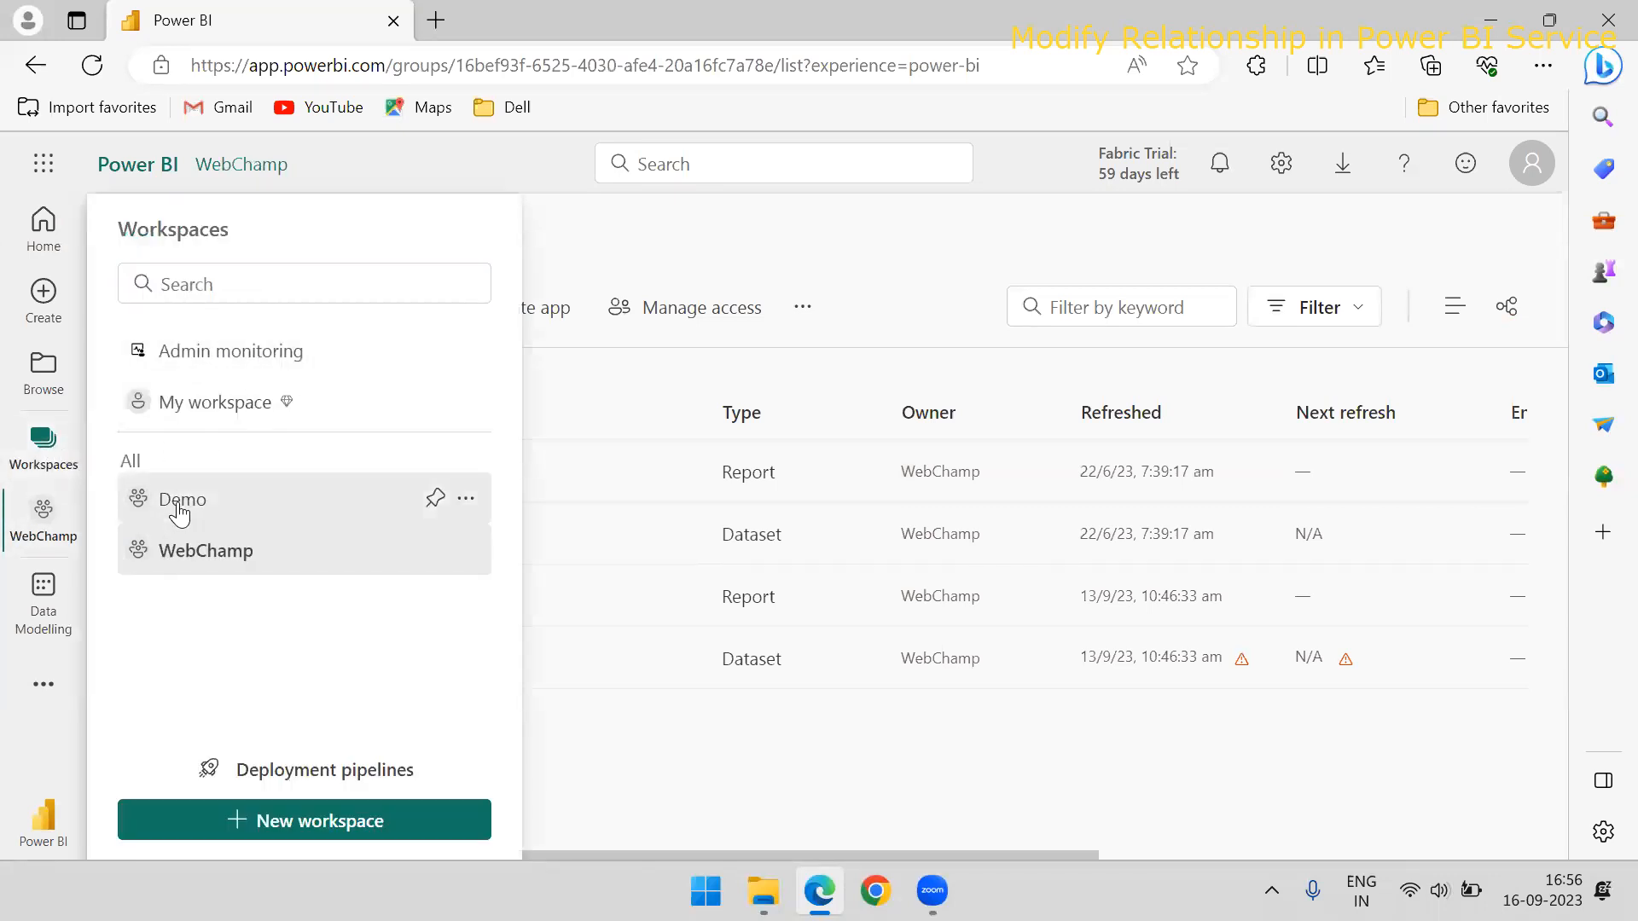
left_click(166, 504)
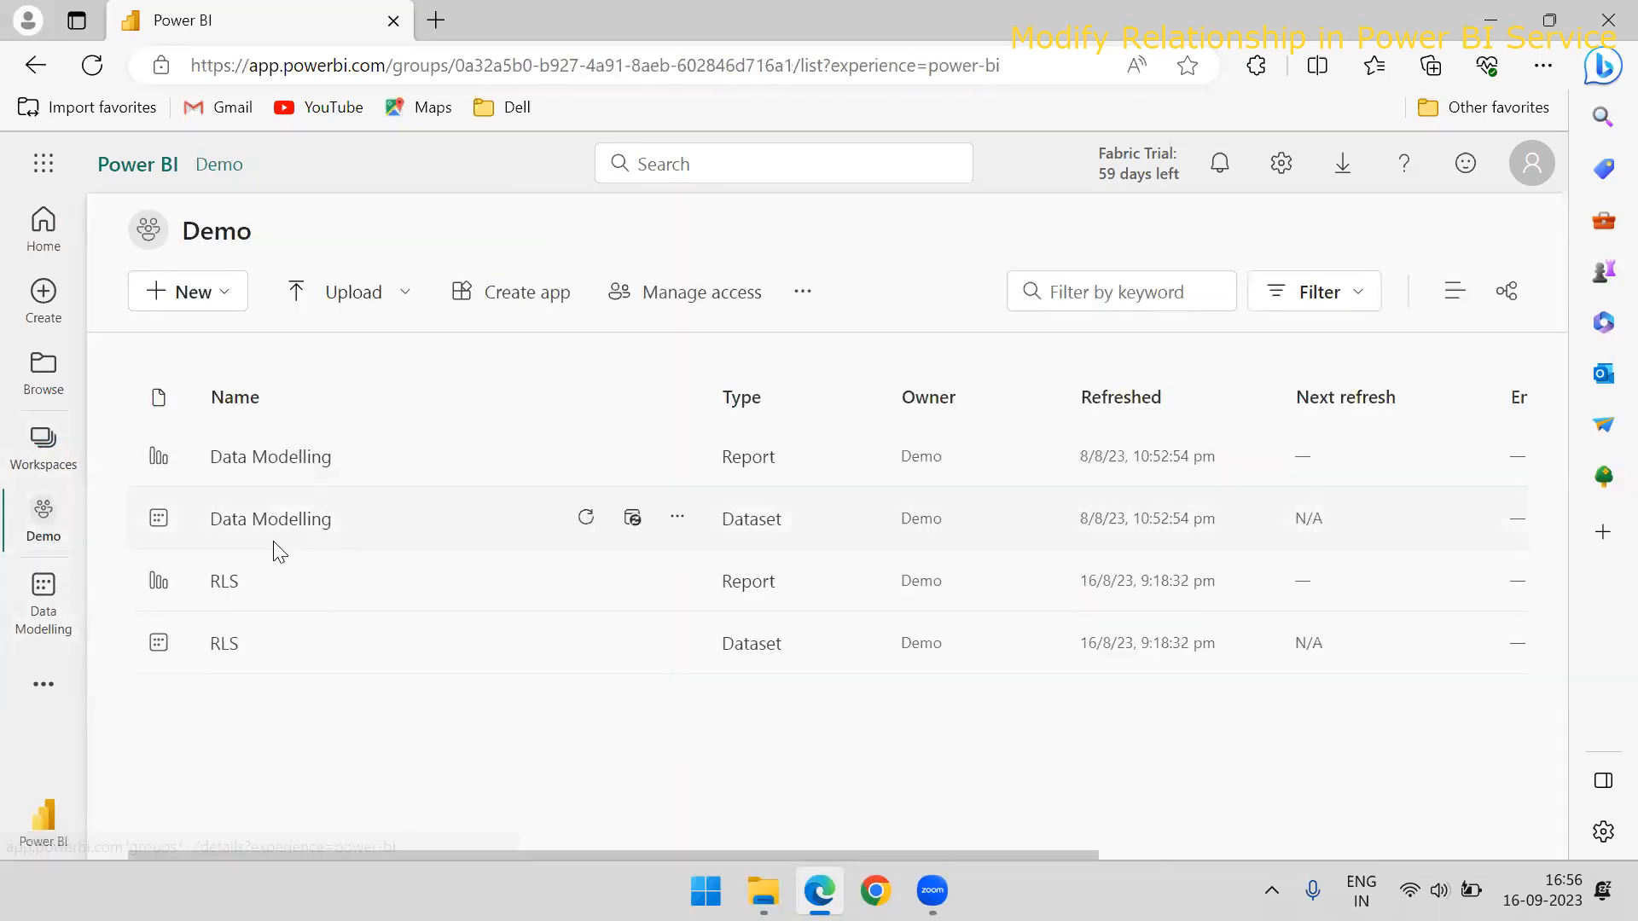
Open the Data Modelling report from the Demo workspace in a new browser tab with the Windows-connected account and start editing it
right_click(254, 468)
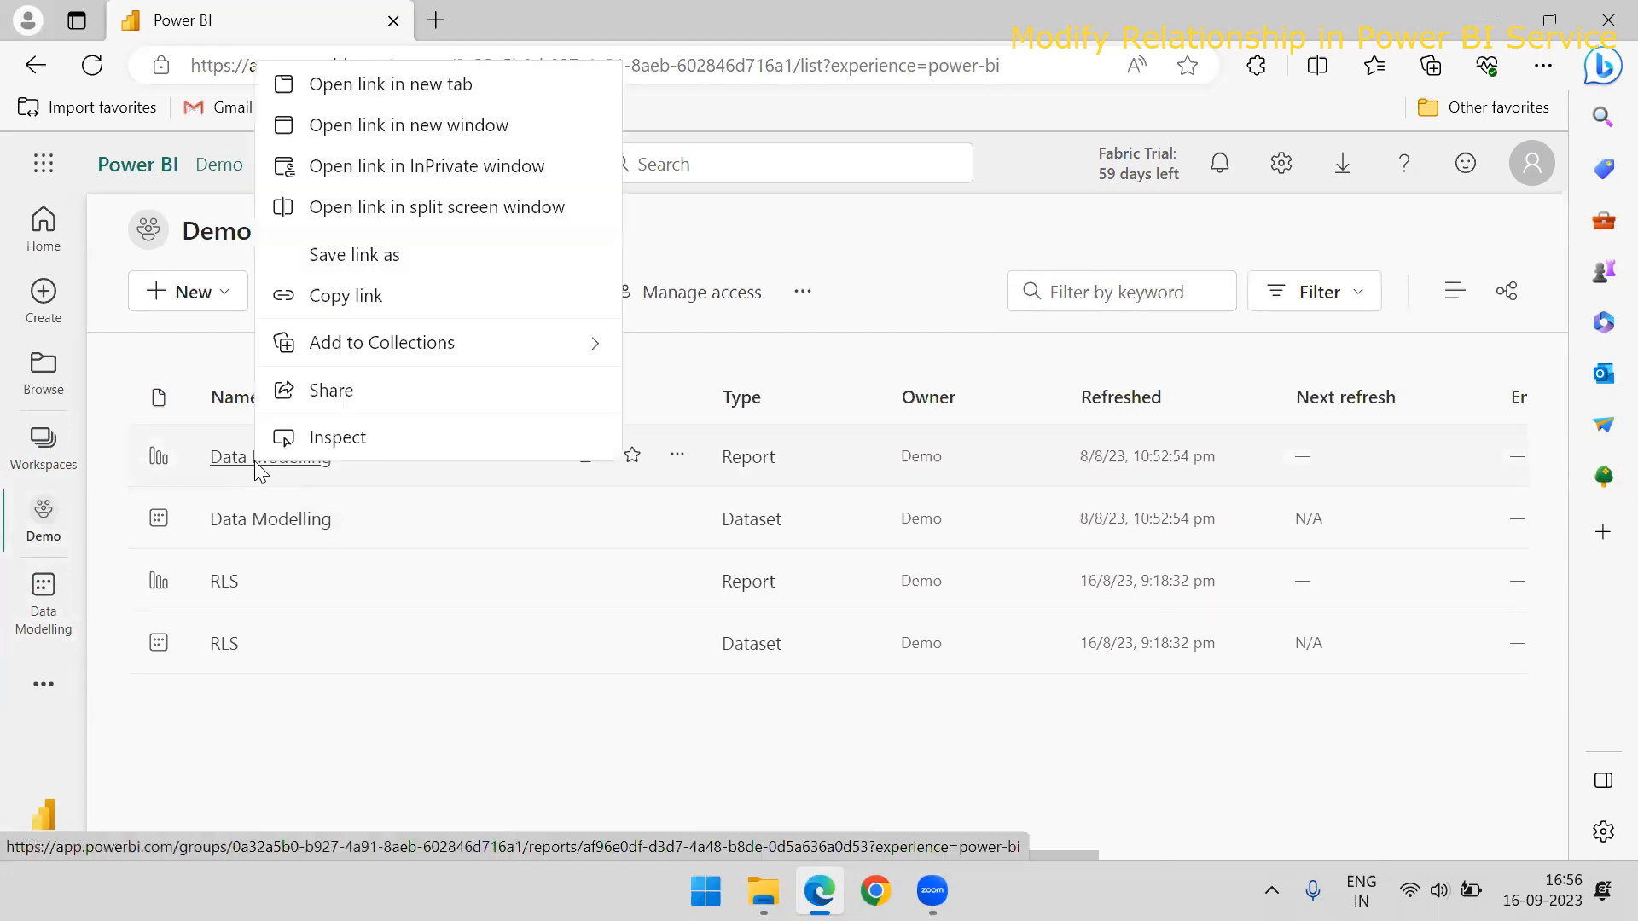
left_click(381, 84)
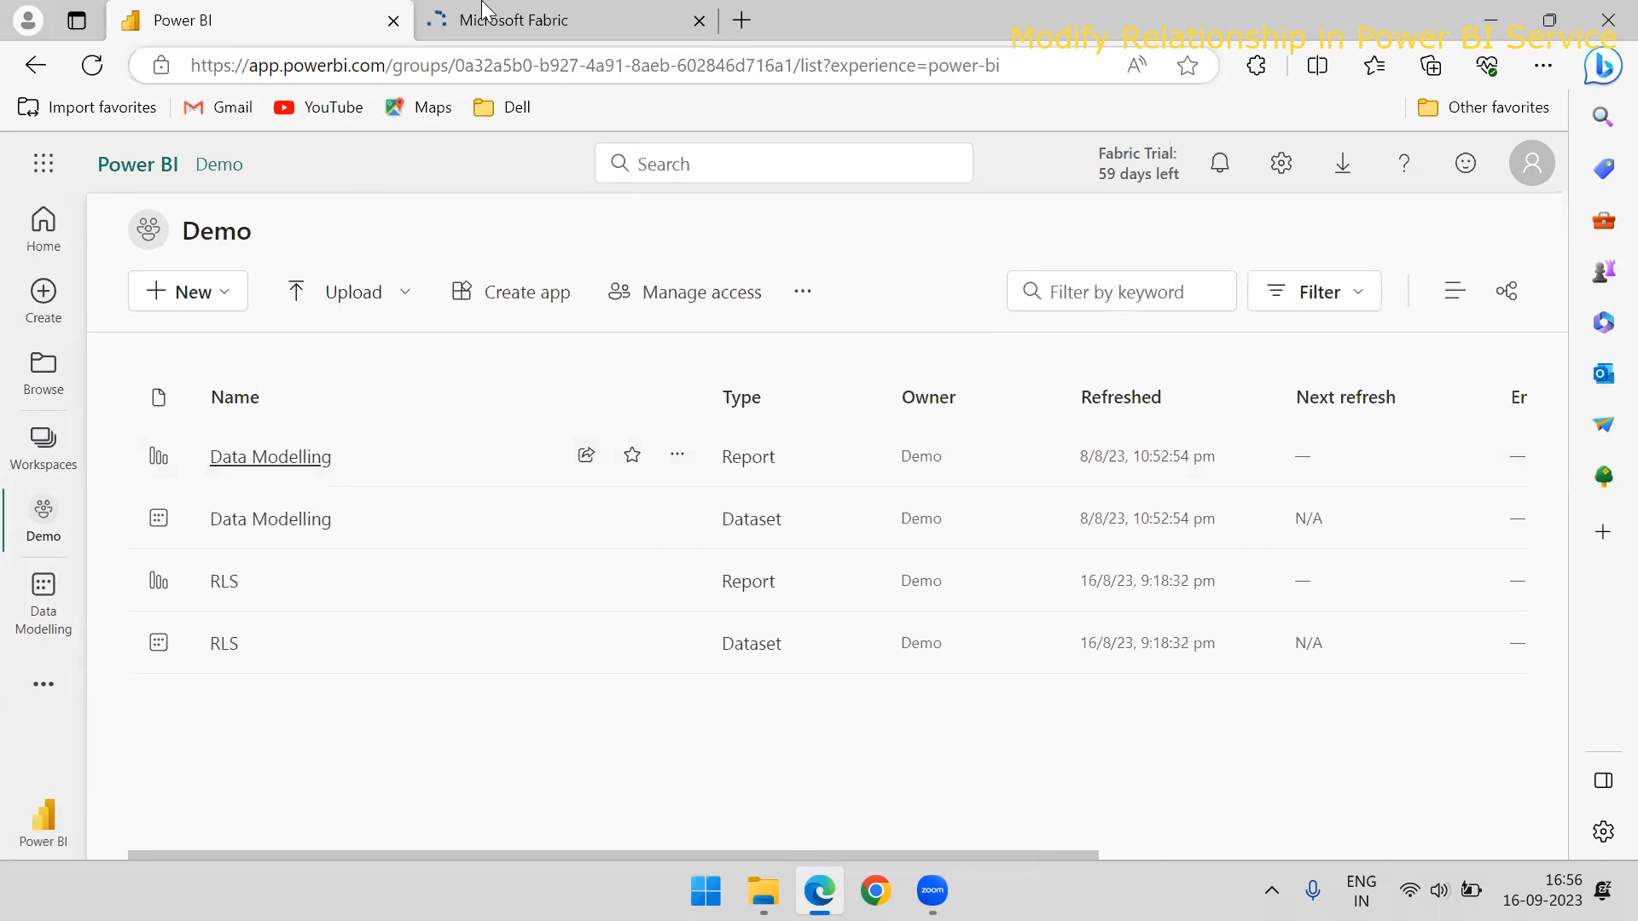
left_click(484, 11)
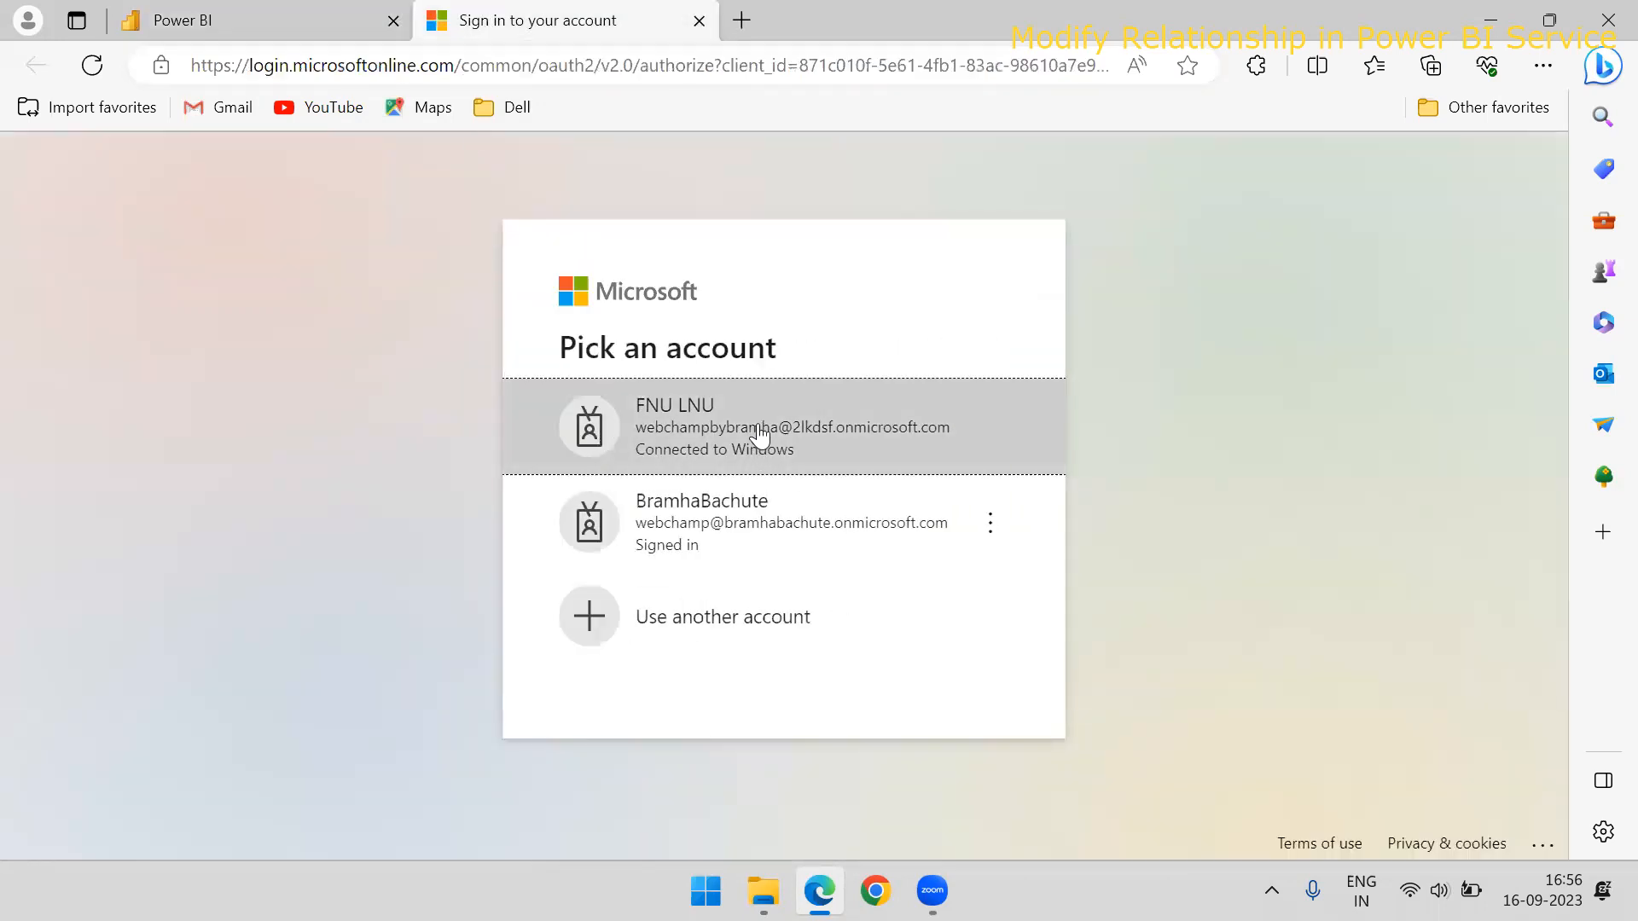
left_click(819, 465)
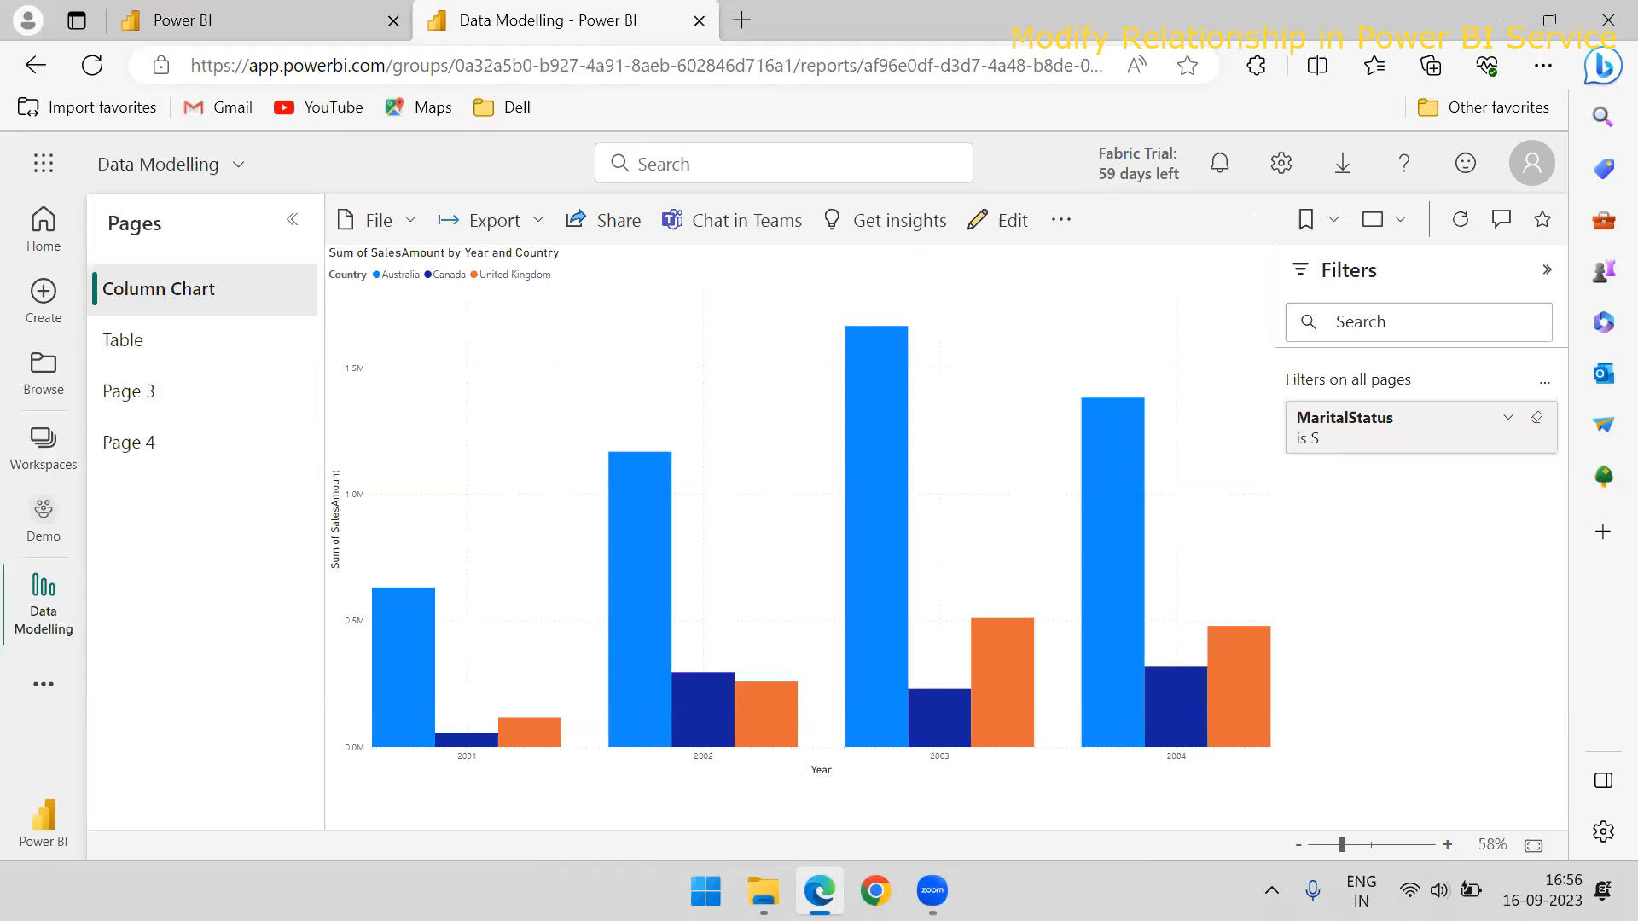
left_click_drag(728, 365, 994, 241)
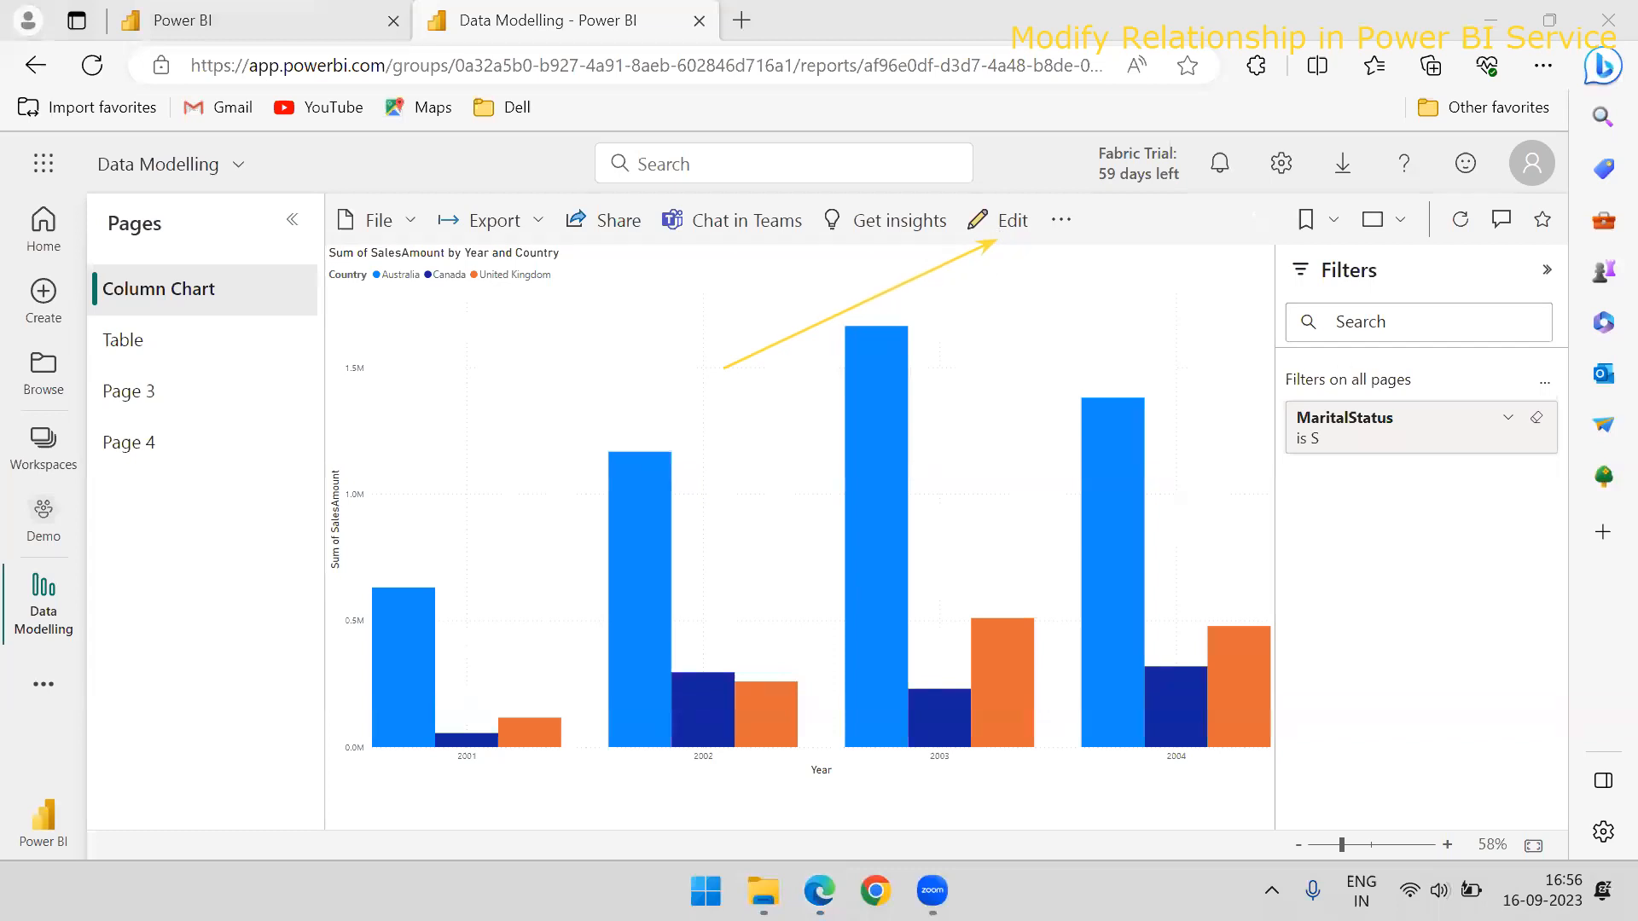
left_click(1002, 232)
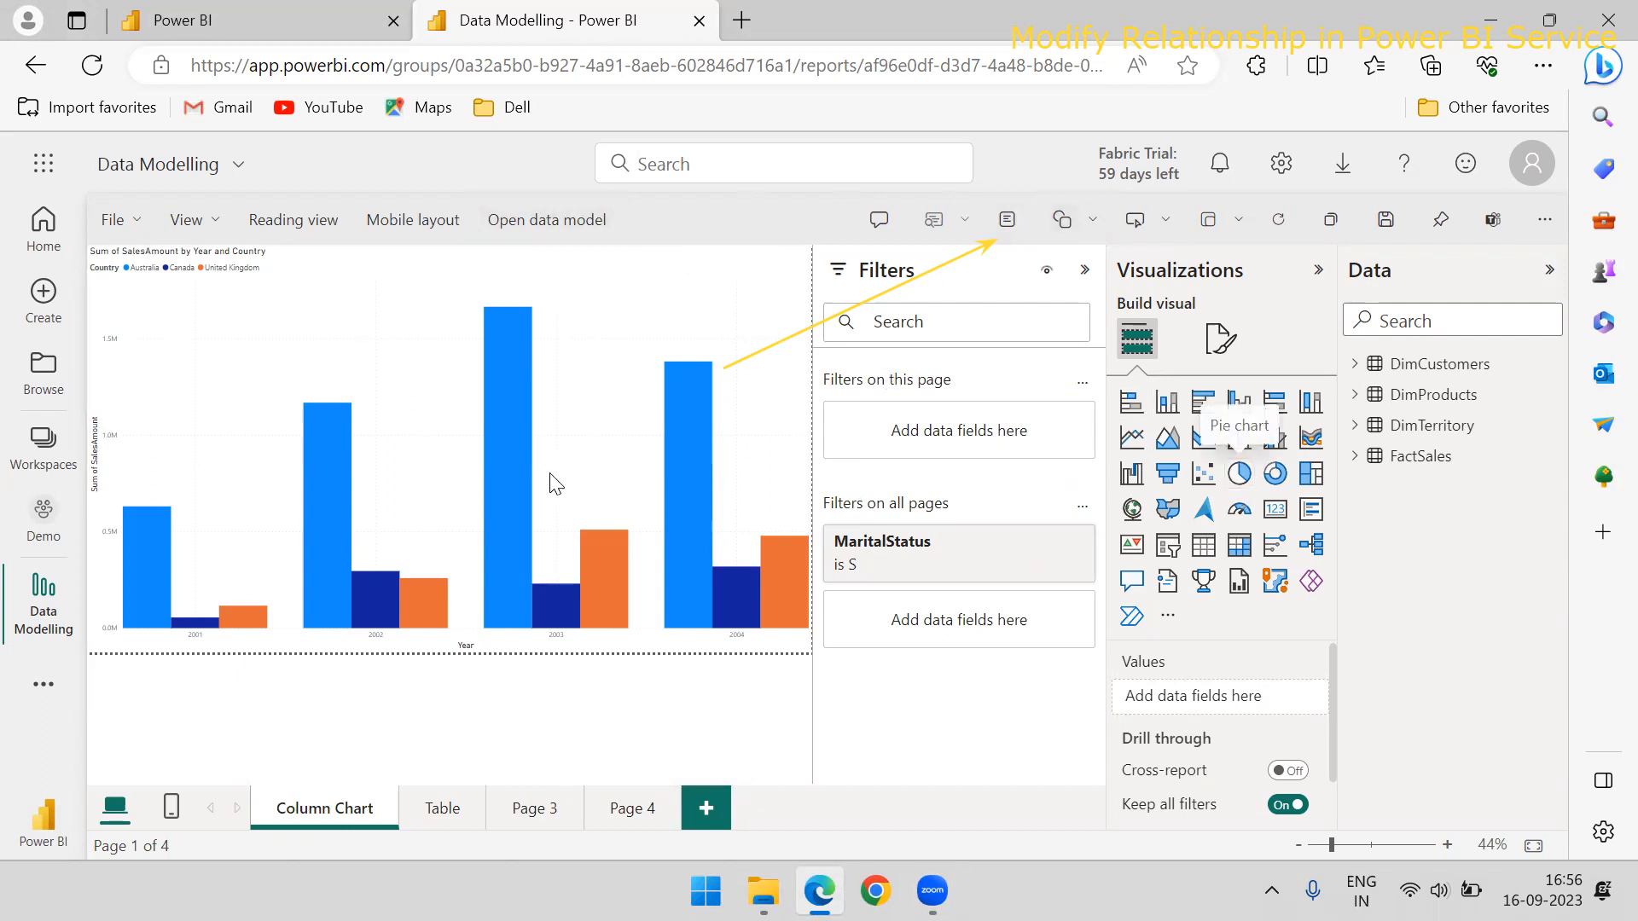
Try the sales visual on the Column Chart page as a pie, donut and line chart
left_click(609, 418)
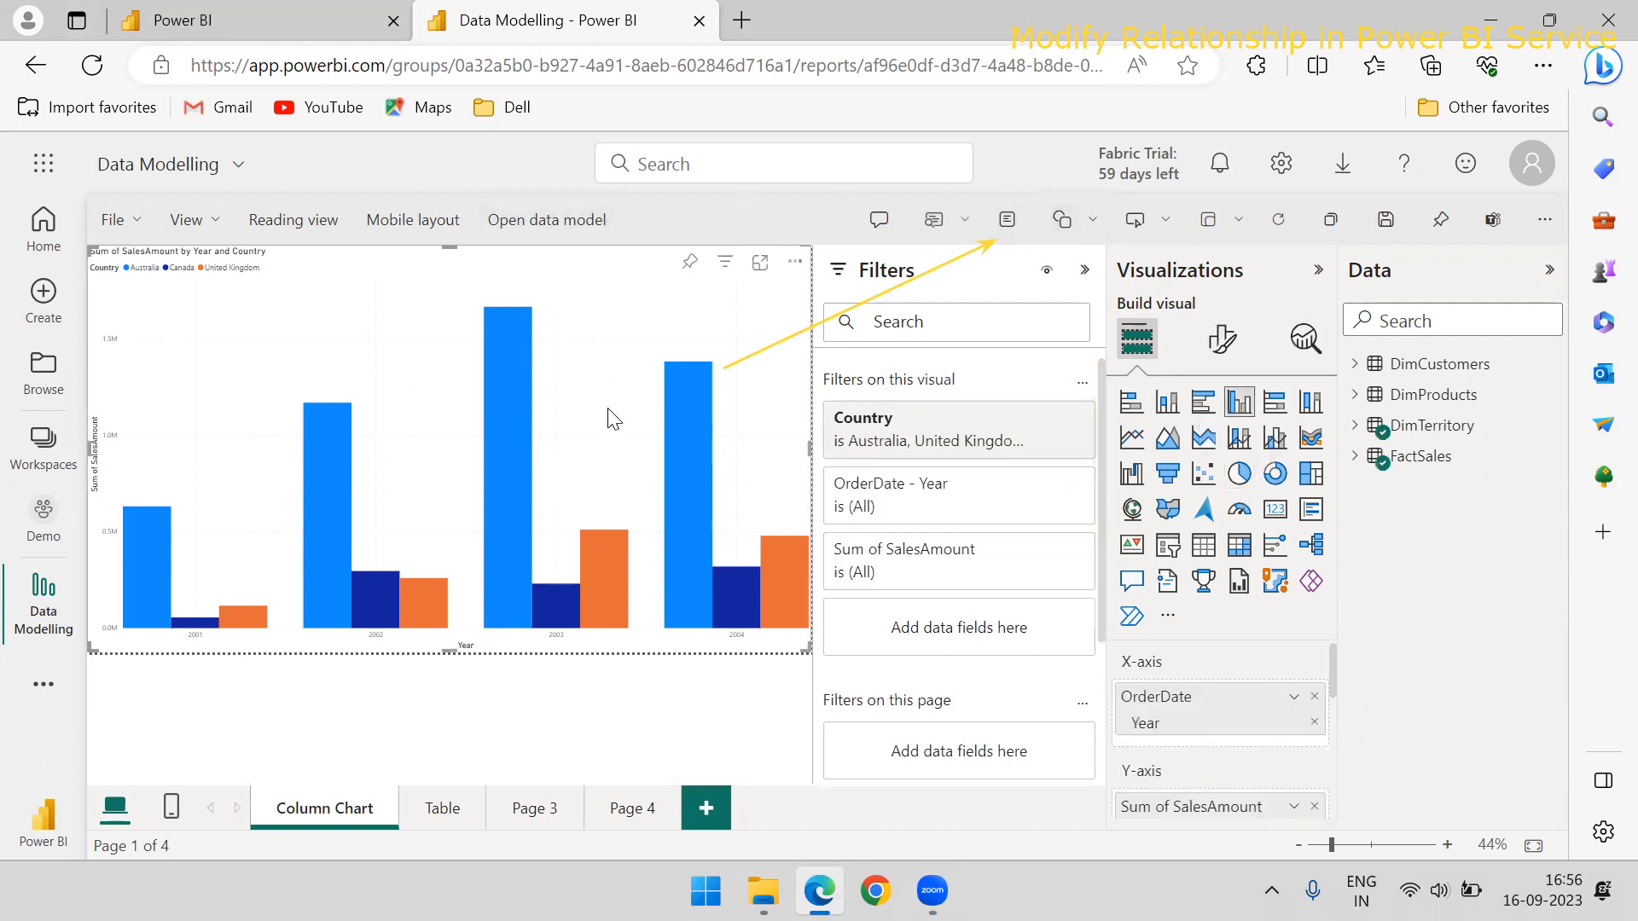
left_click(1246, 484)
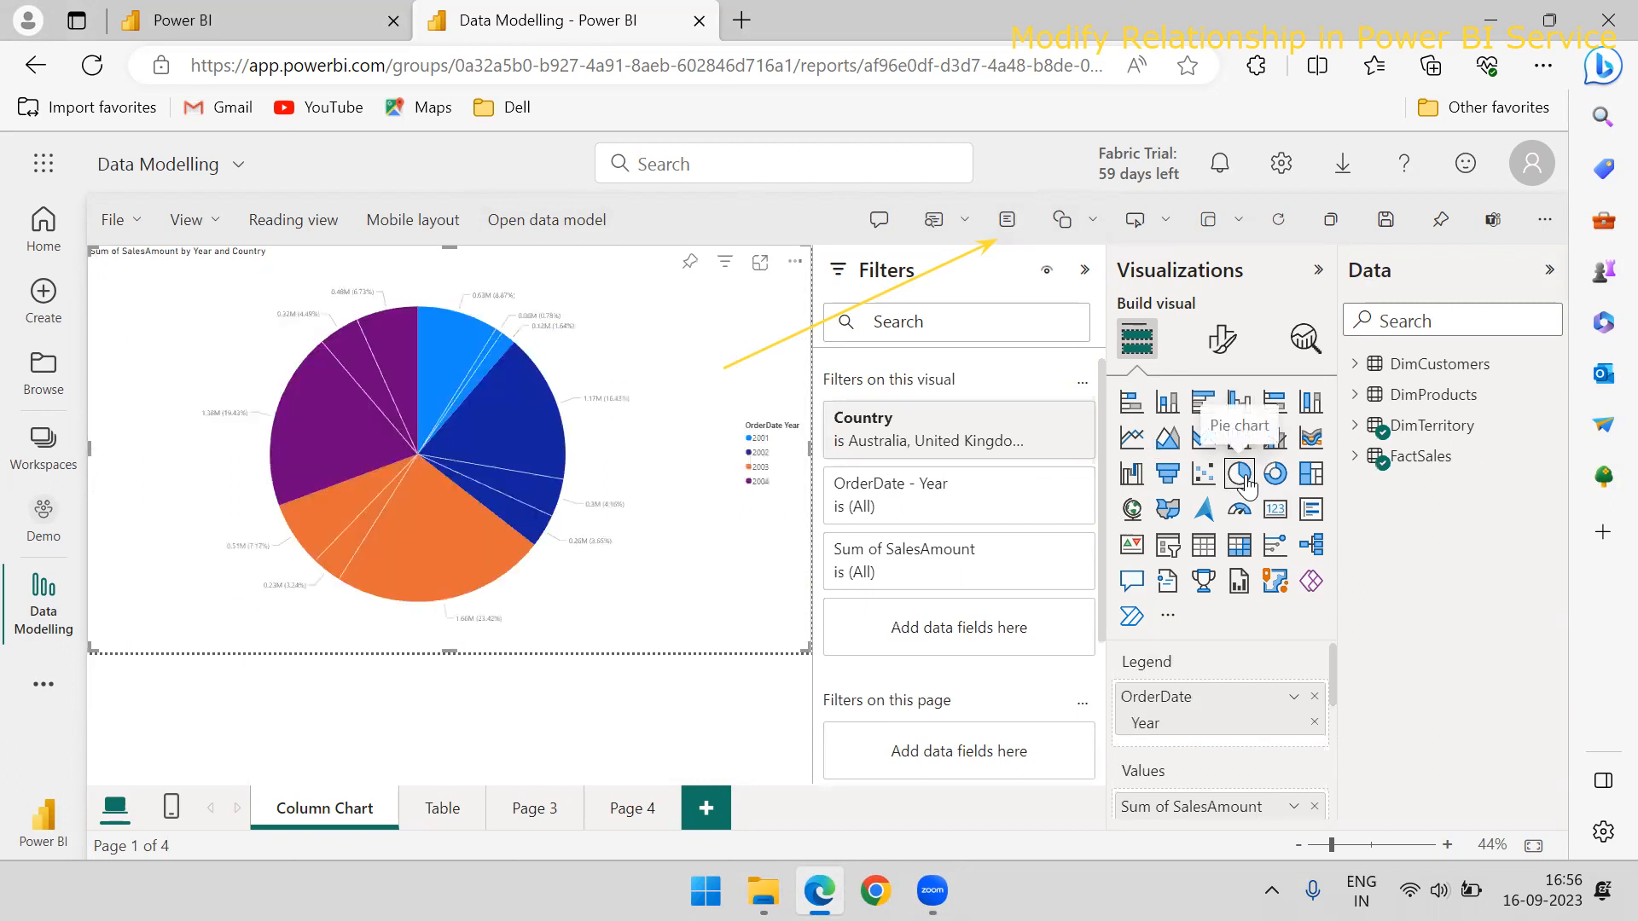
left_click(1275, 475)
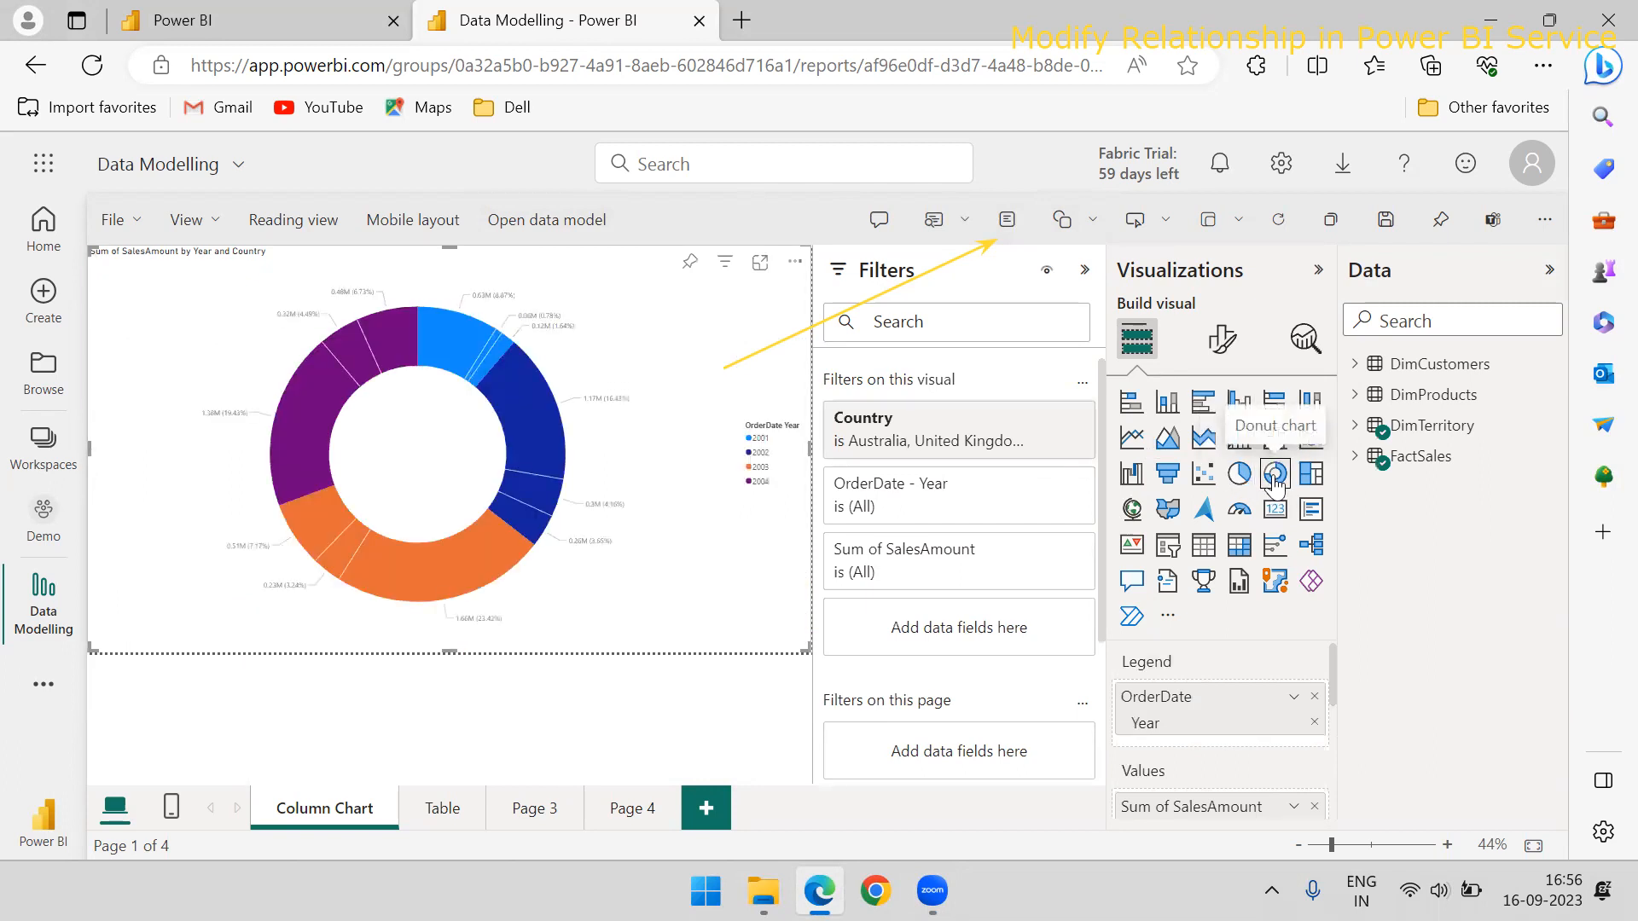
left_click(1132, 438)
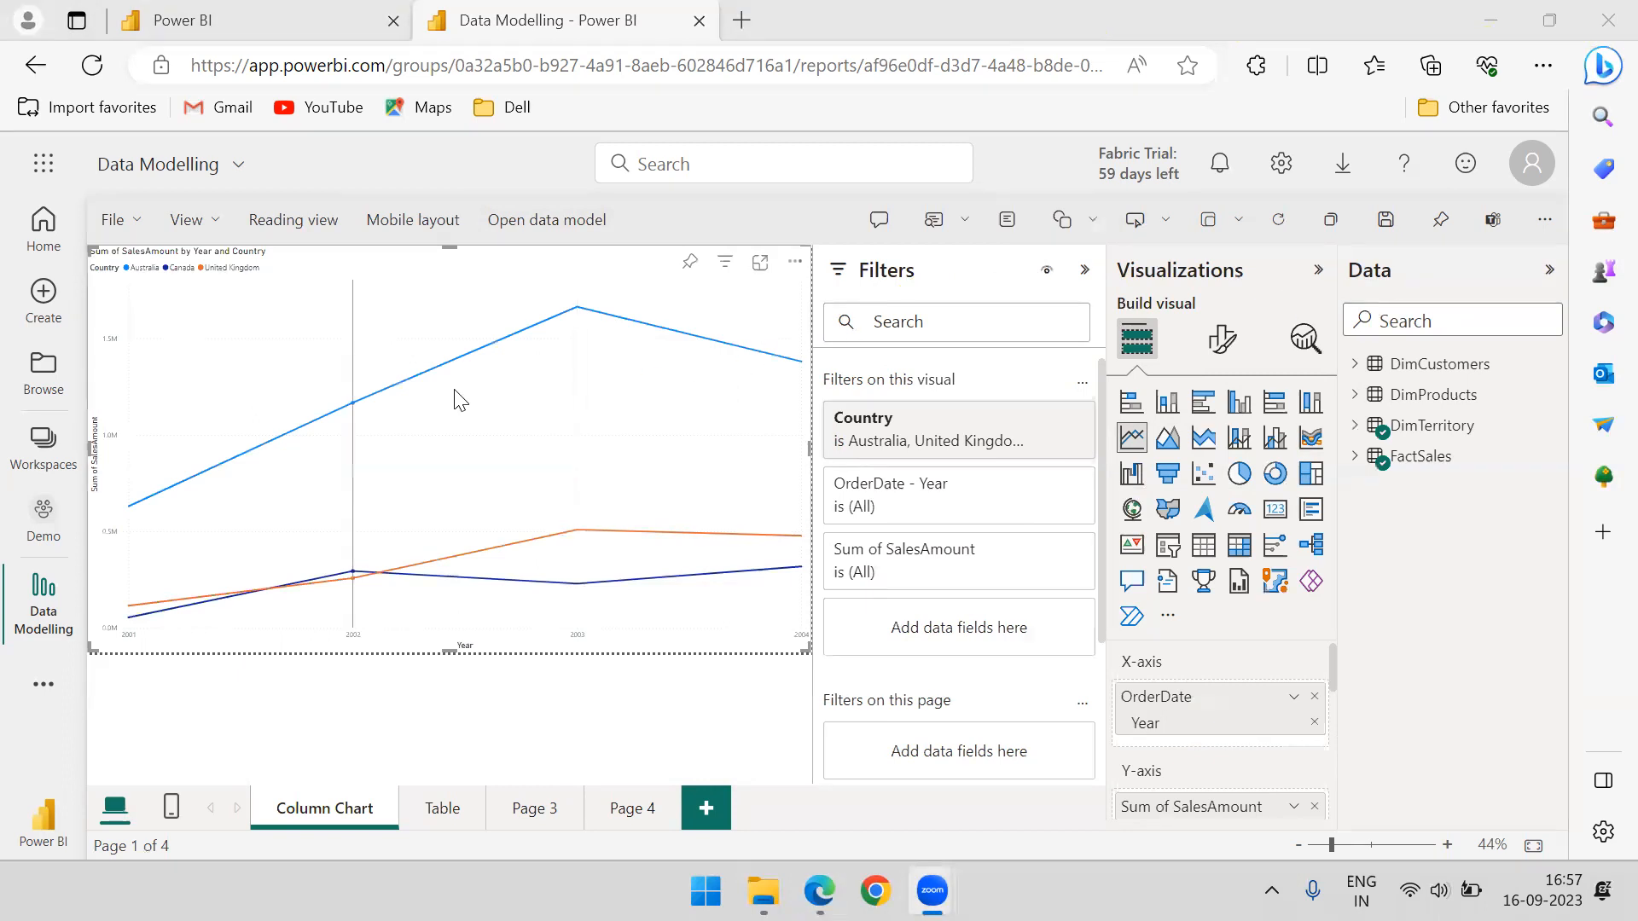
left_click(715, 728)
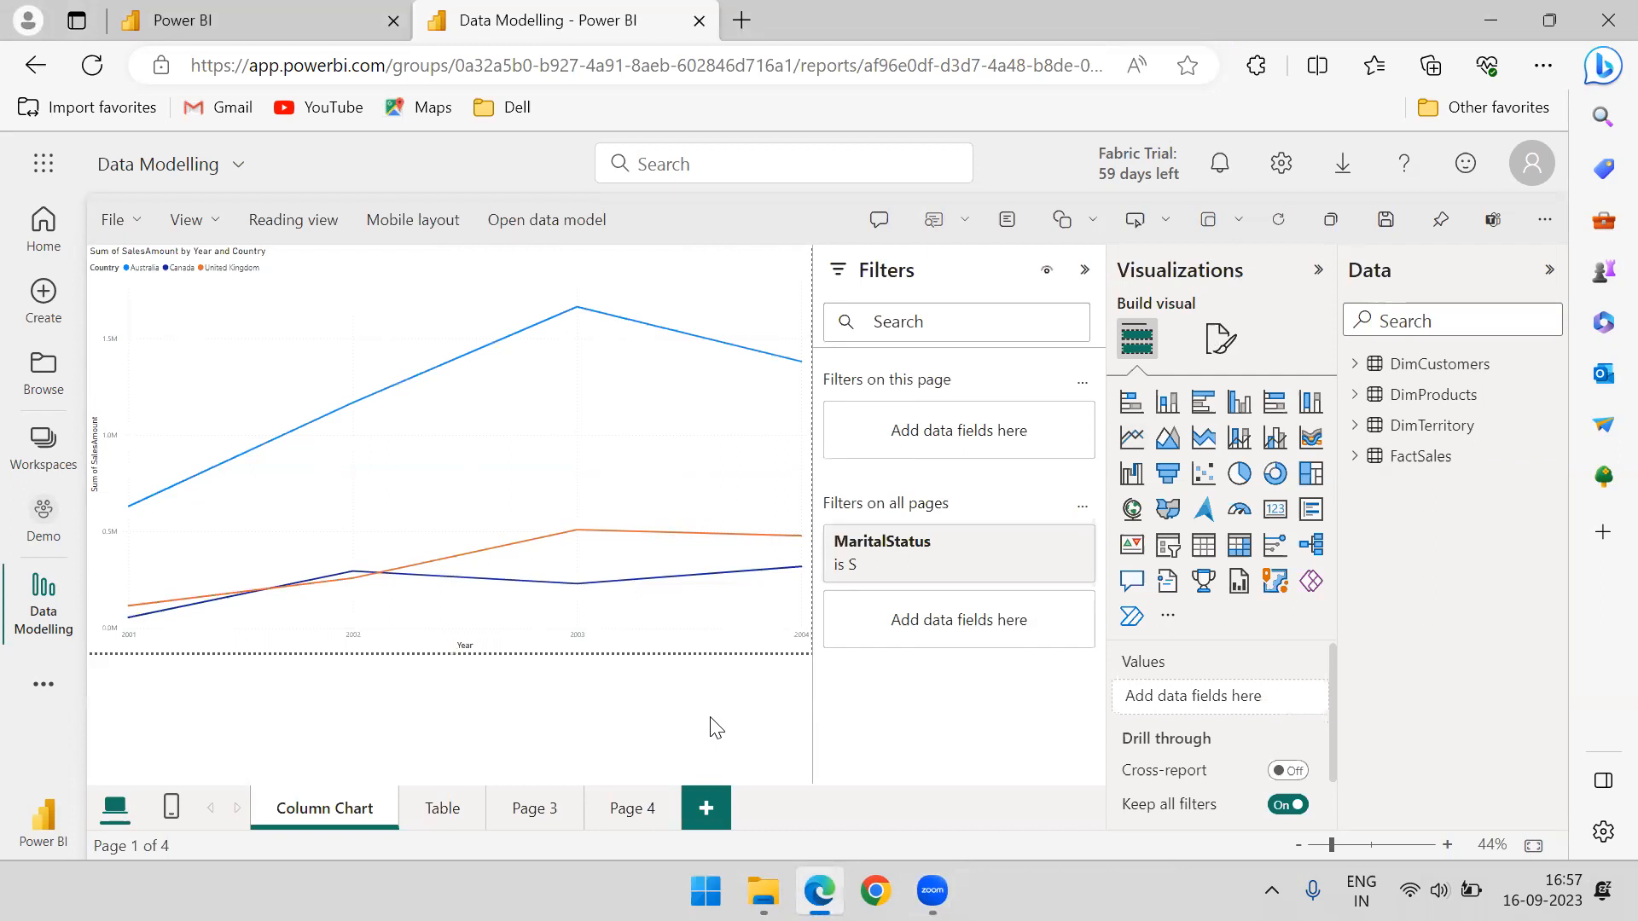
Open the report's data model with the Windows-connected account, dismiss the autosave notice and collapse the properties to enlarge the diagram
left_click(536, 242)
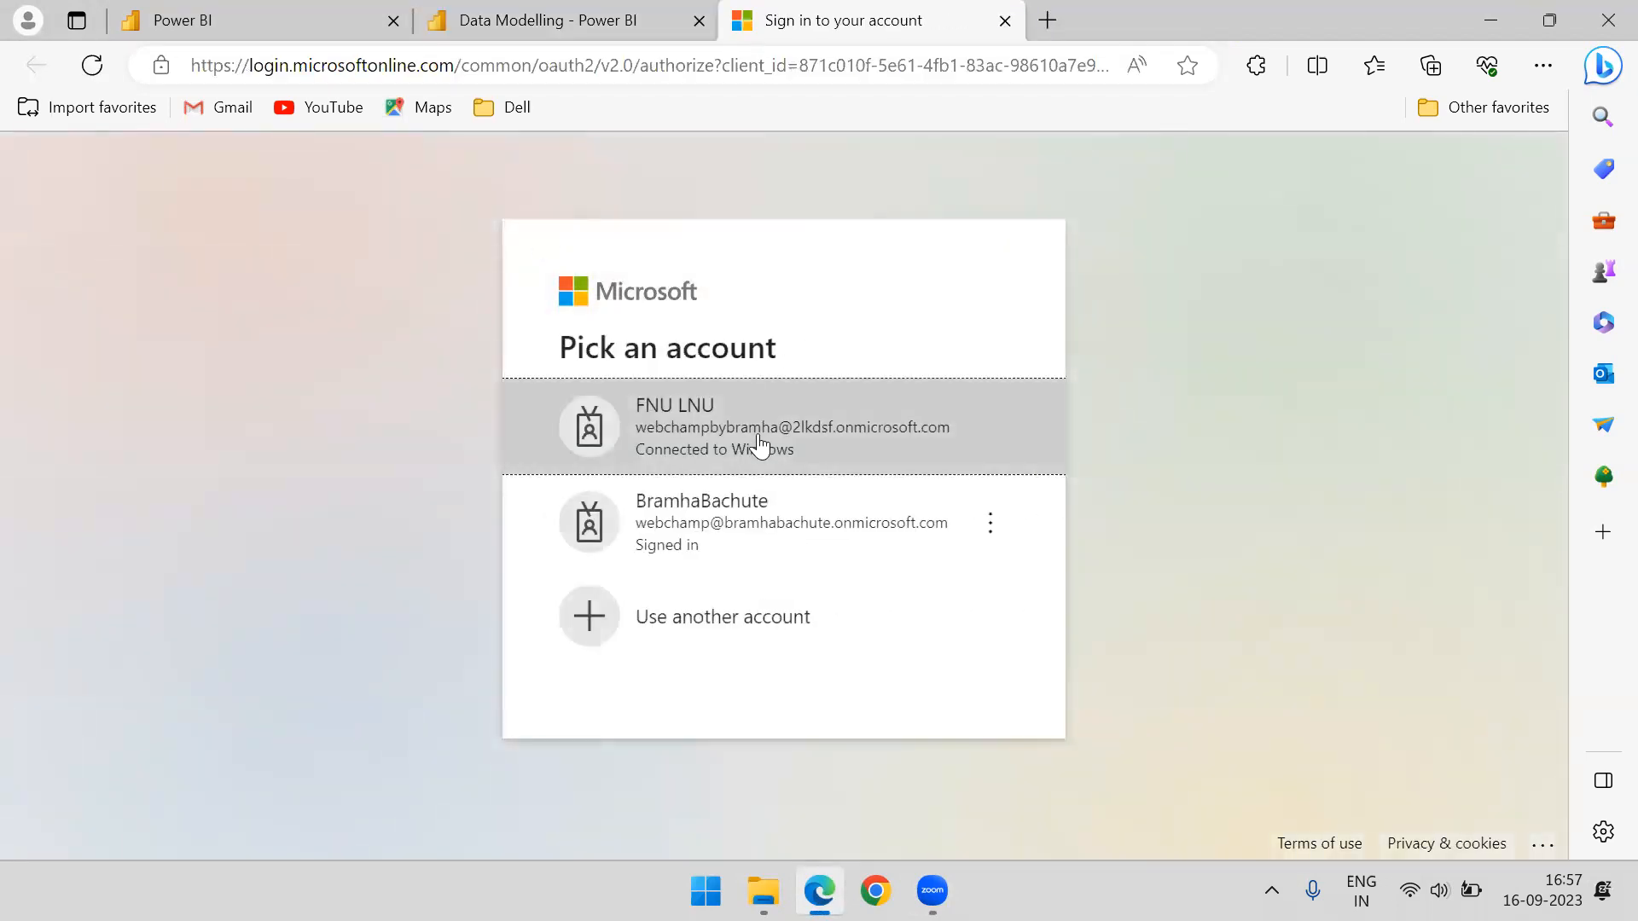
left_click(759, 442)
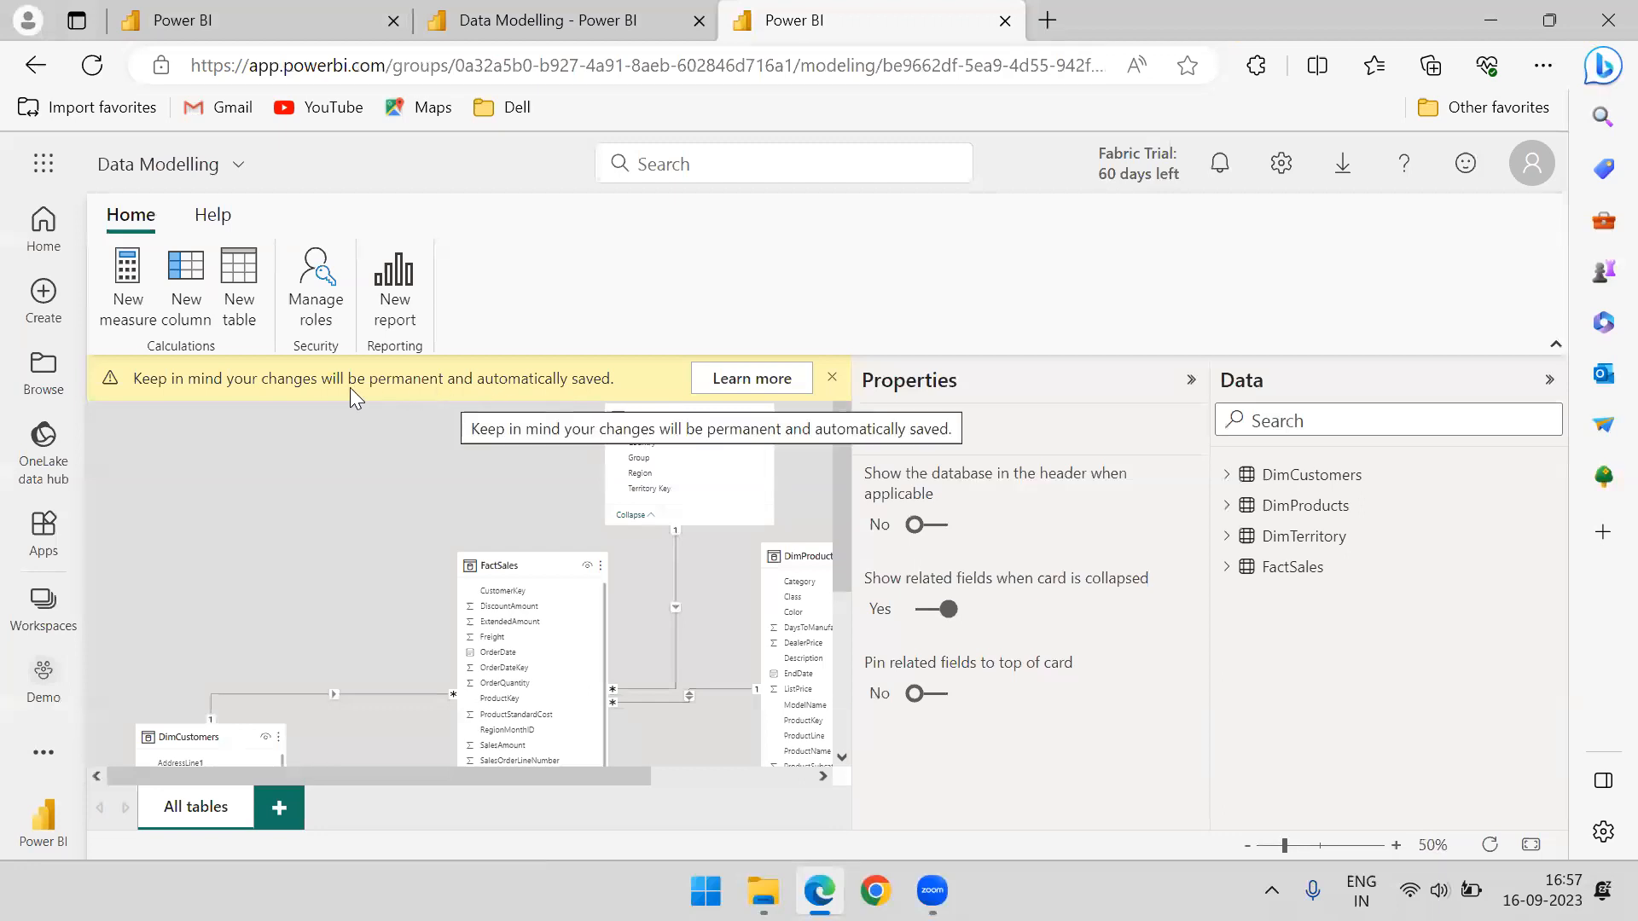
left_click(832, 377)
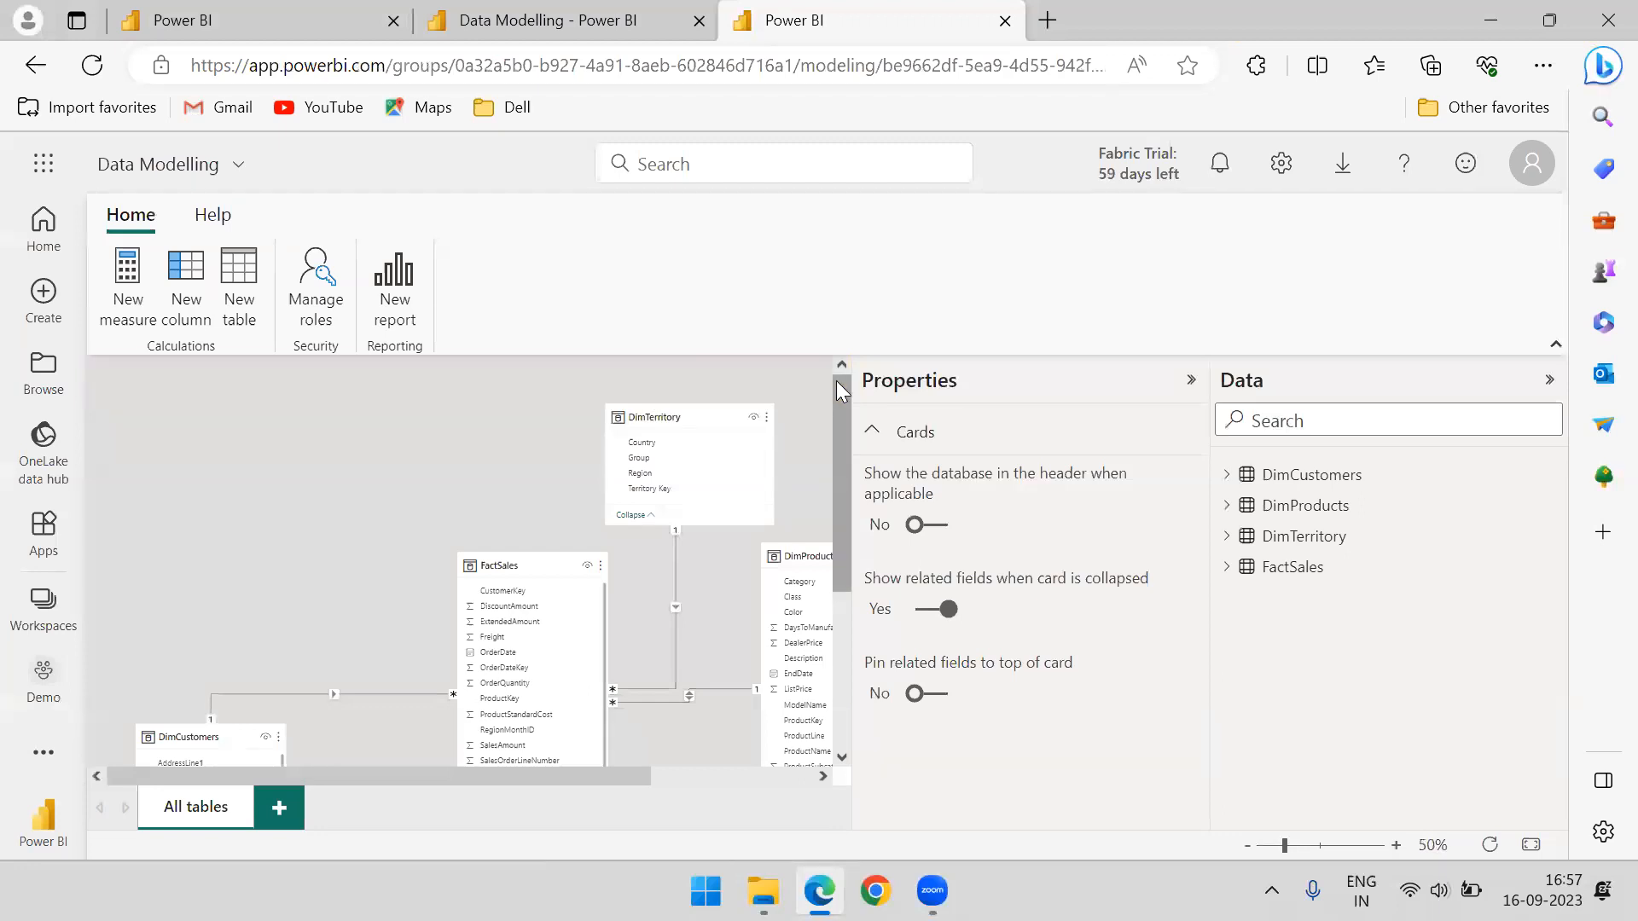
left_click(1191, 380)
scroll(731, 427, "down", 3)
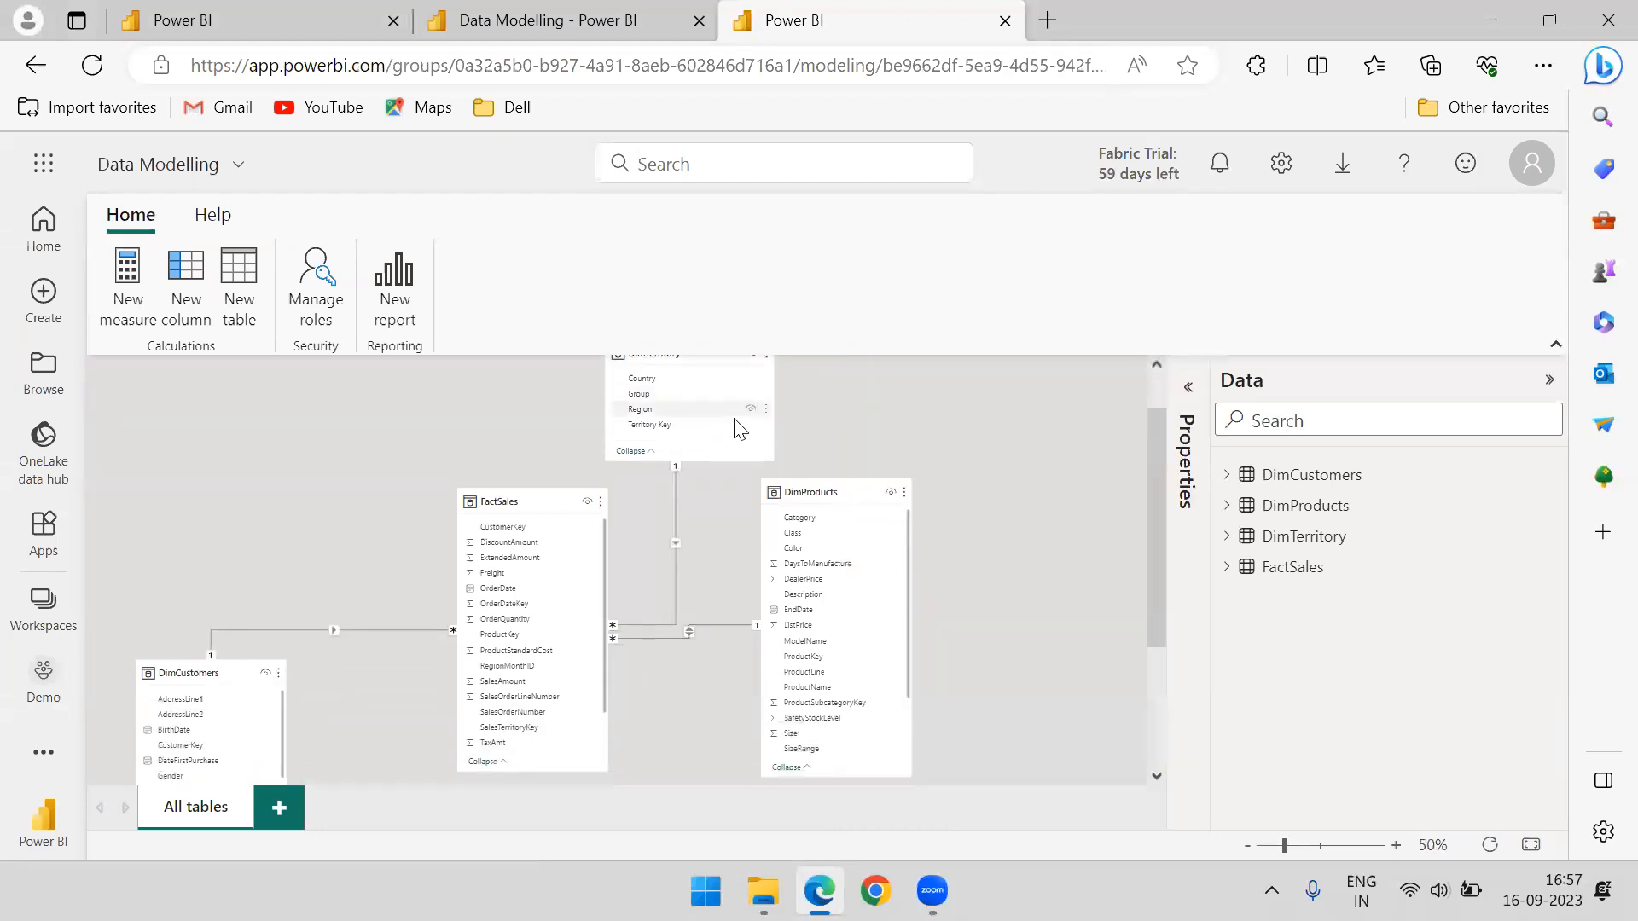
scroll(1151, 475, "up", 3)
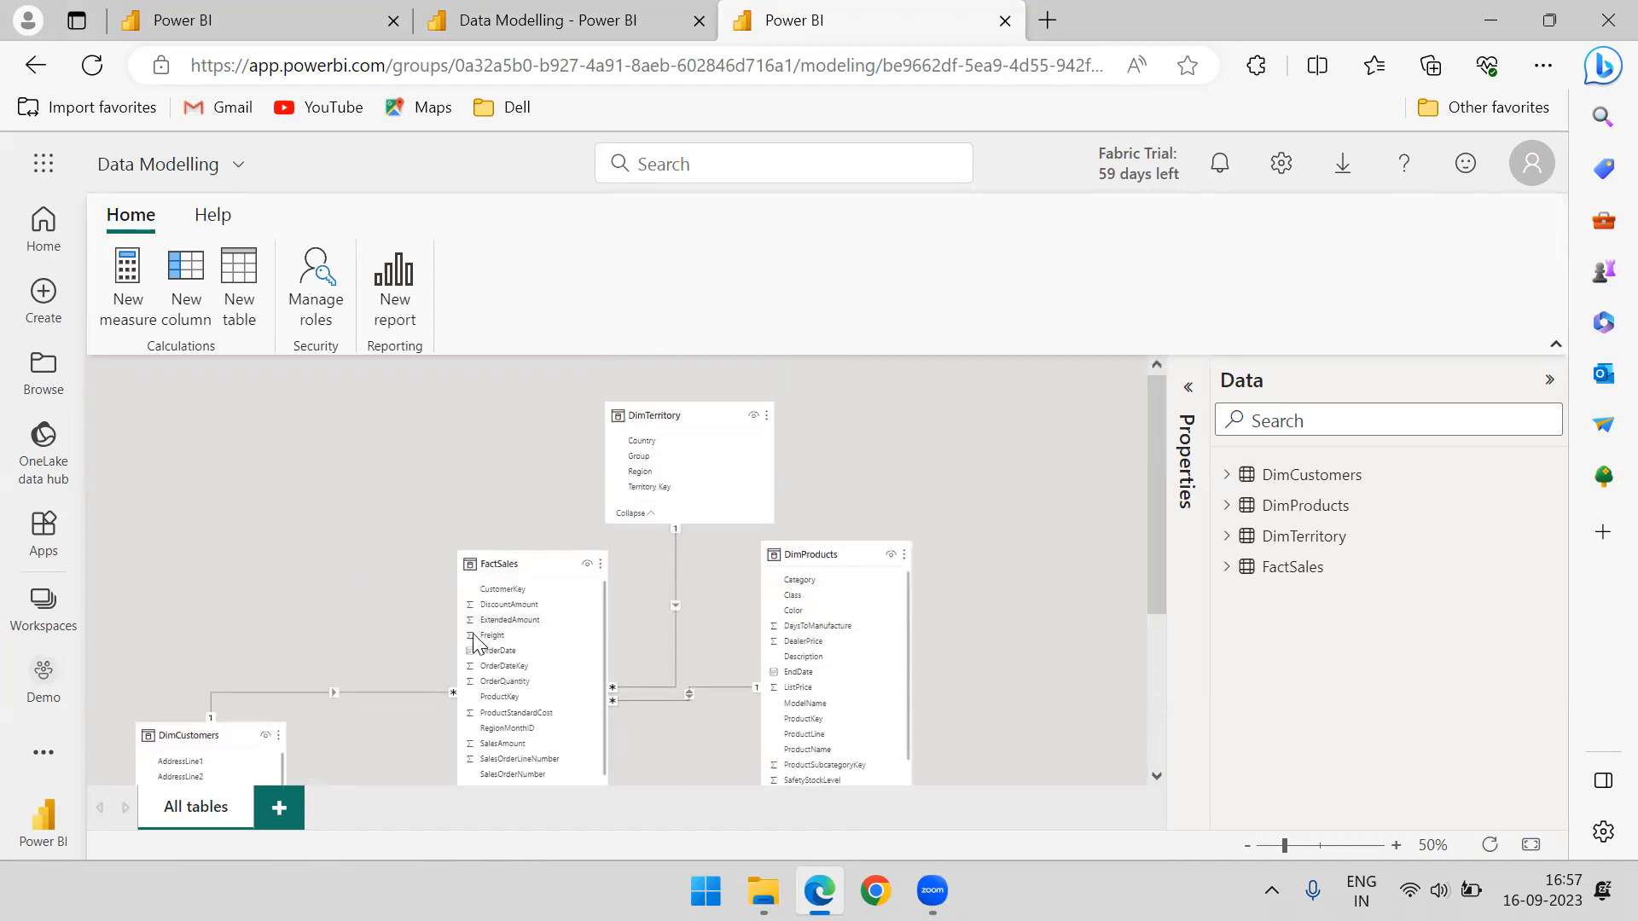
Make the relationship between FactSales SalesTerritoryKey and DimTerritory Territory Key inactive and apply the change
mouse_move(658, 414)
left_mouse_down()
mouse_move(615, 361)
mouse_move(633, 412)
mouse_move(683, 417)
left_mouse_up()
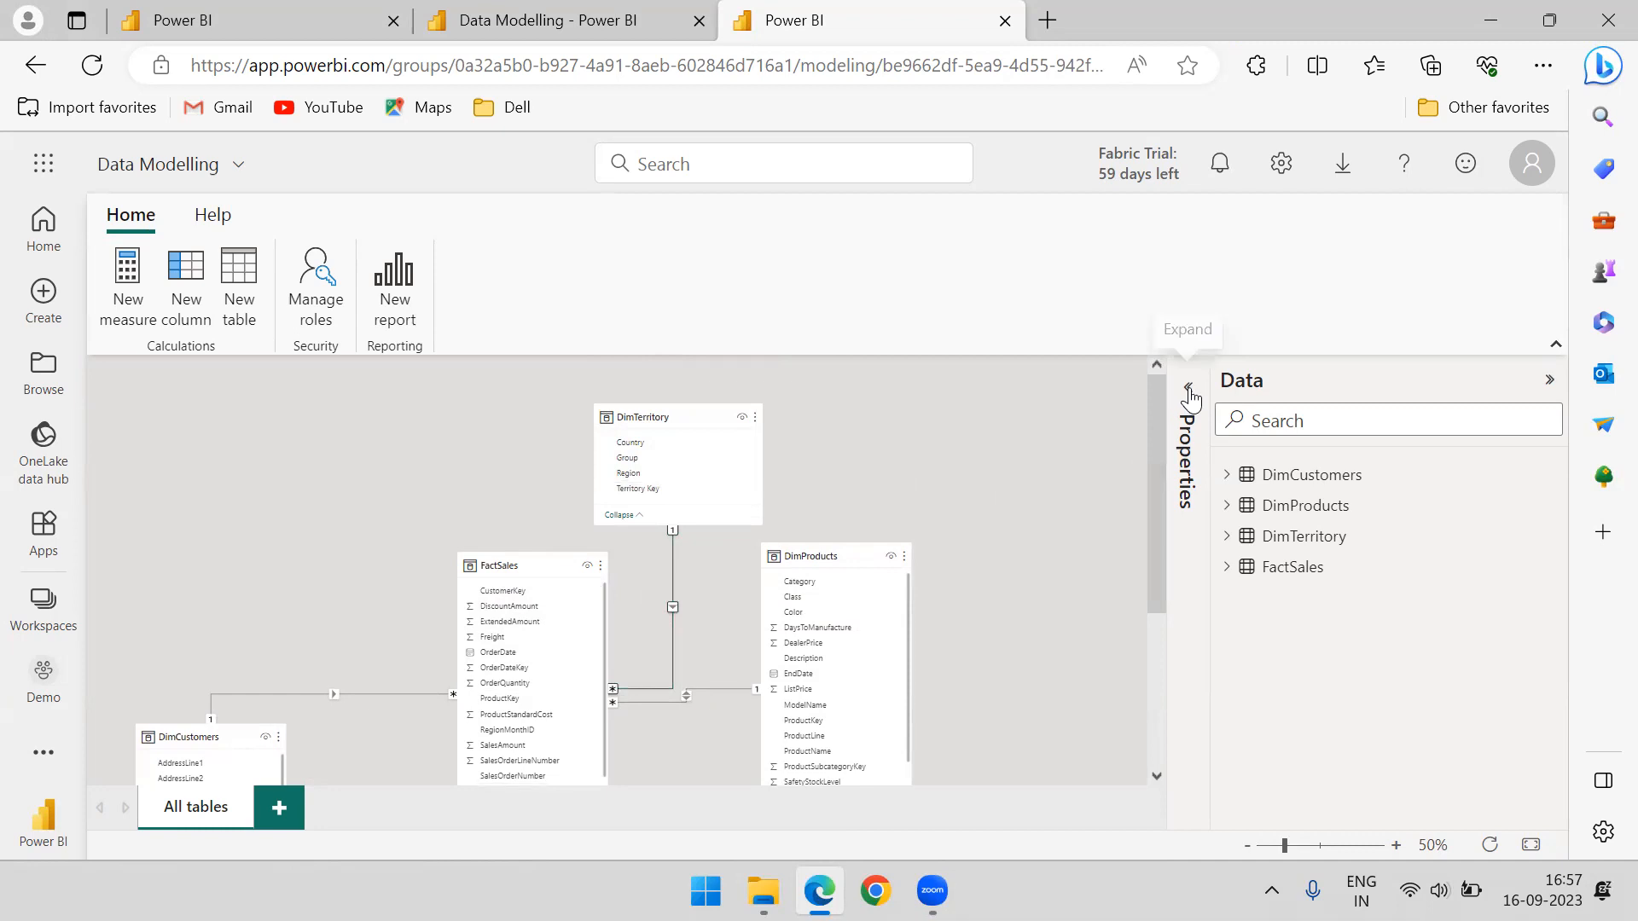
left_click(1189, 394)
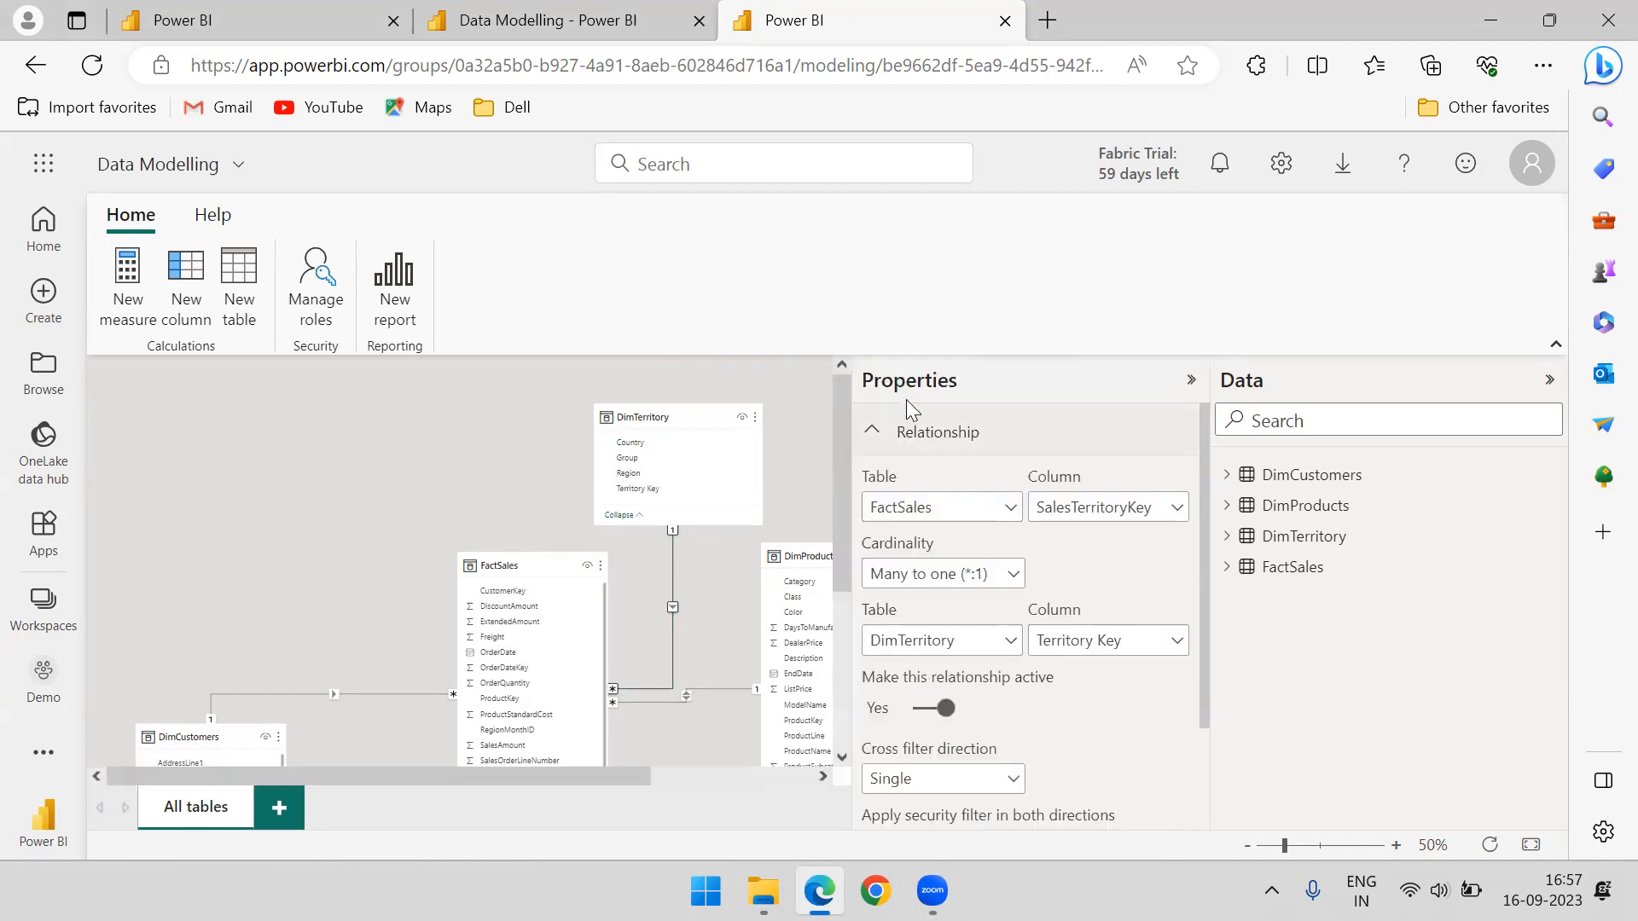
scroll(1045, 730, "down", 2)
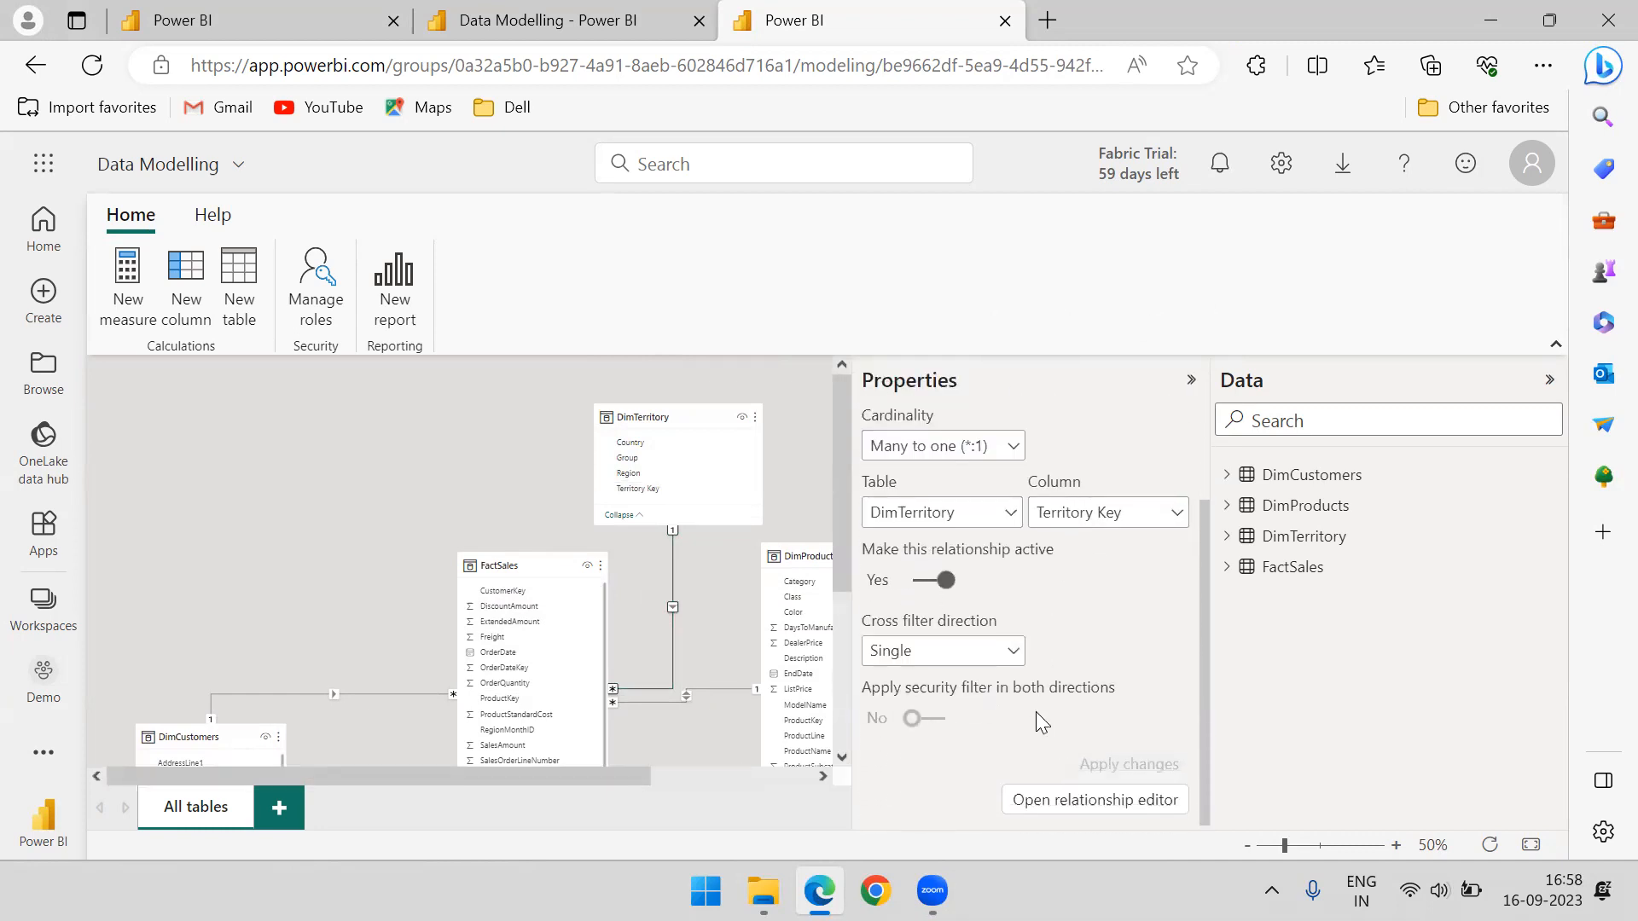
left_click(917, 579)
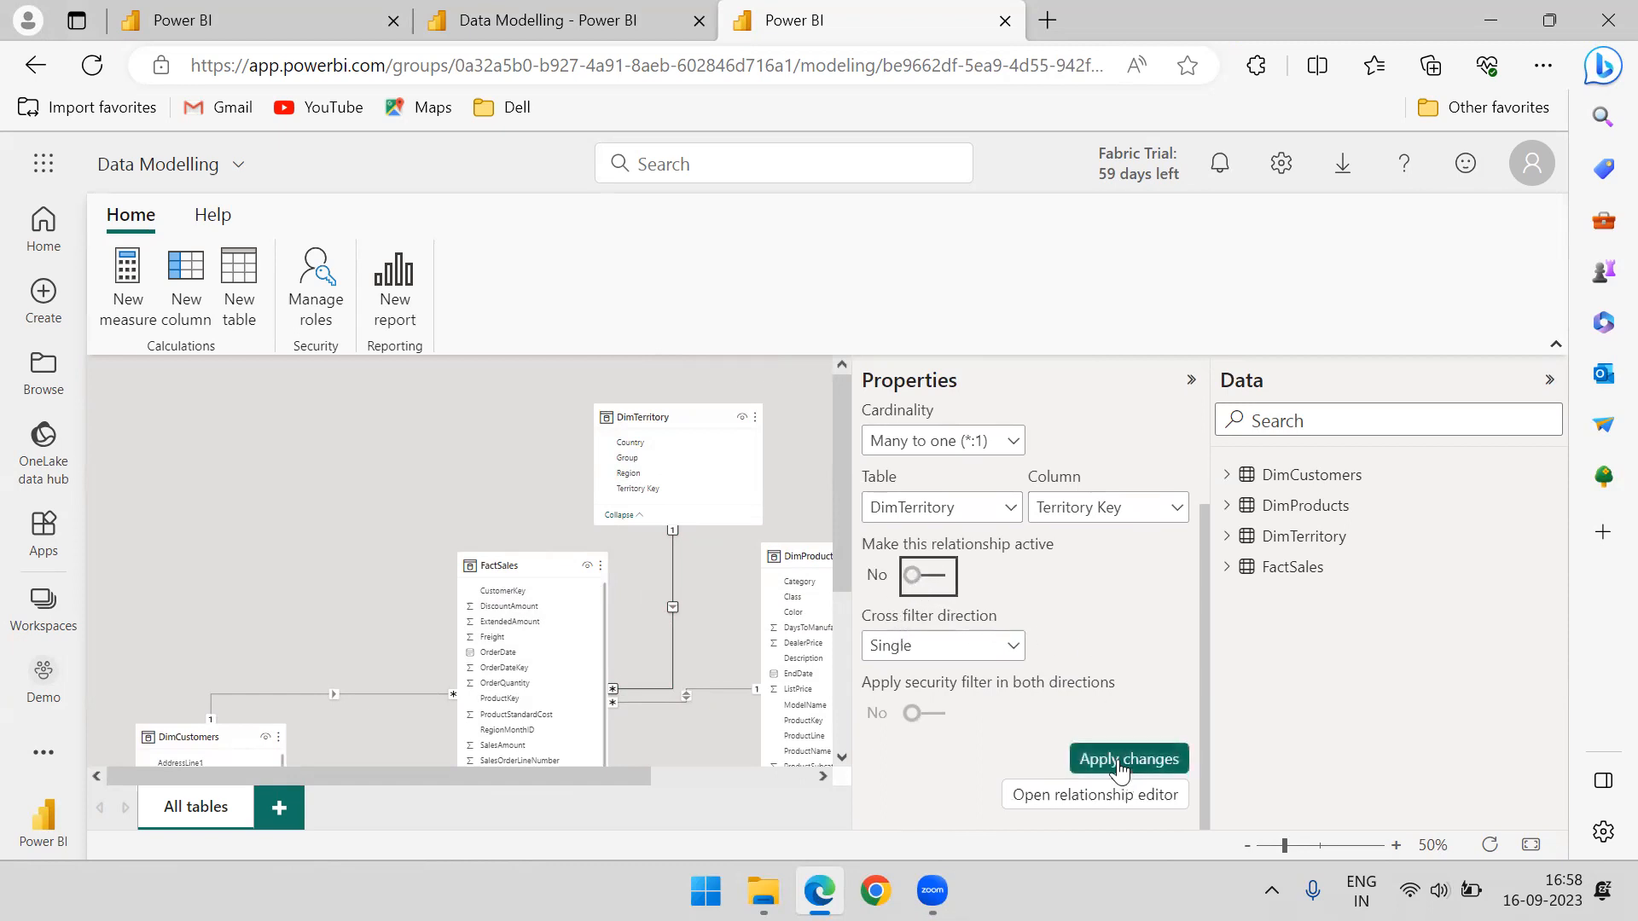
left_click(1109, 758)
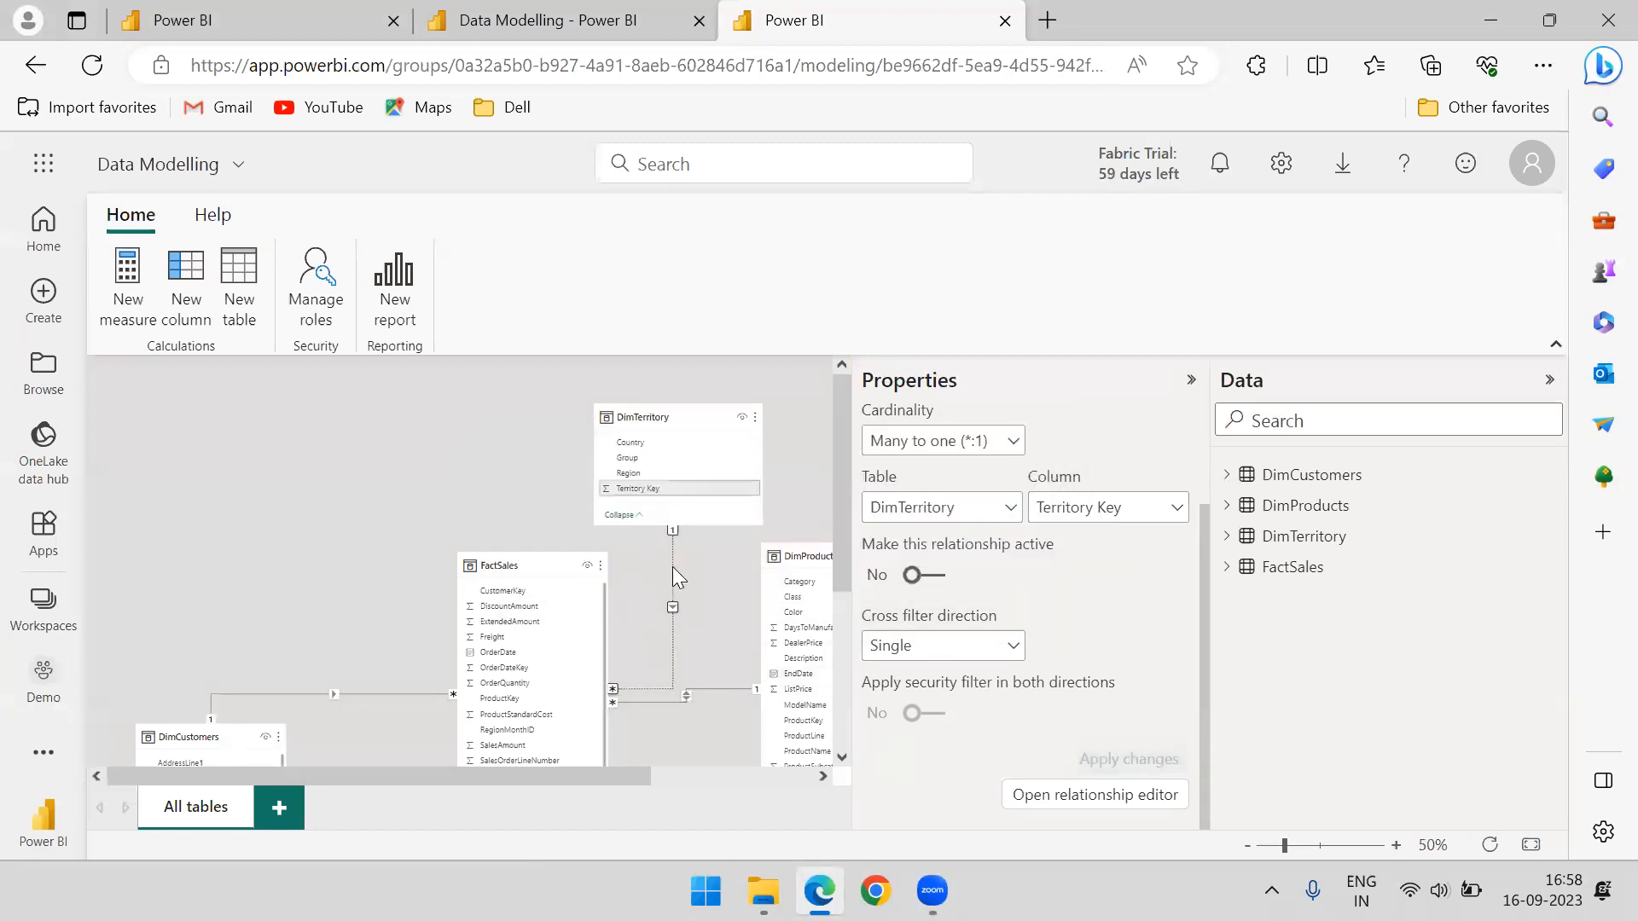
Examine the relationship line between FactSales and DimTerritory in the diagram, moving the DimProducts table lower
scroll(710, 648, "up", 10)
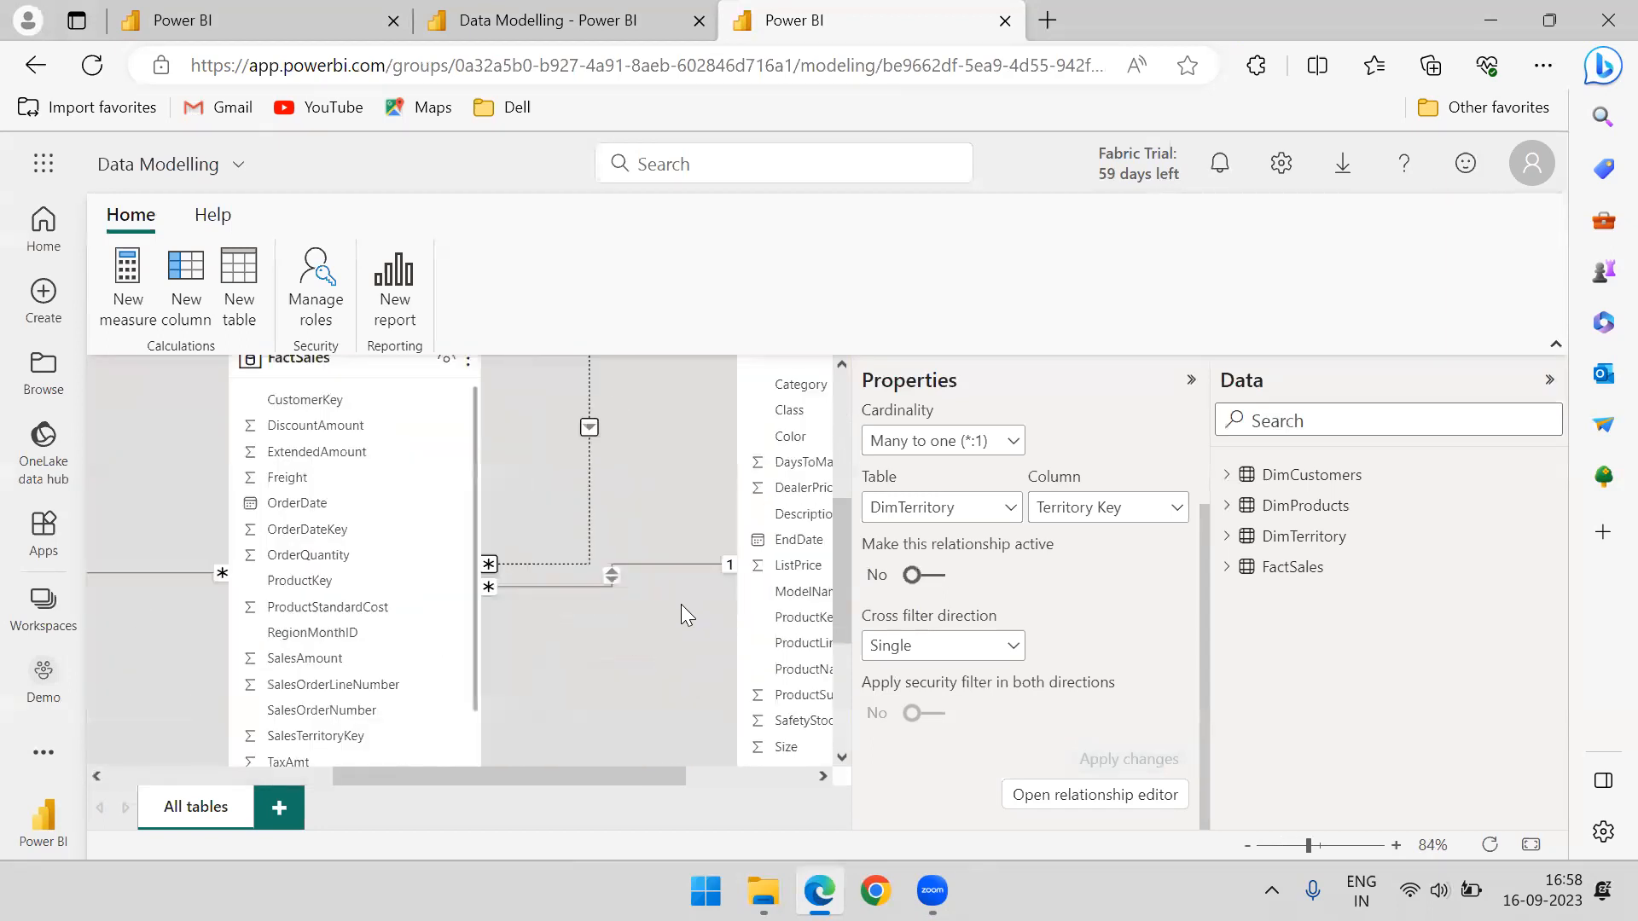
scroll(587, 581, "down", 5)
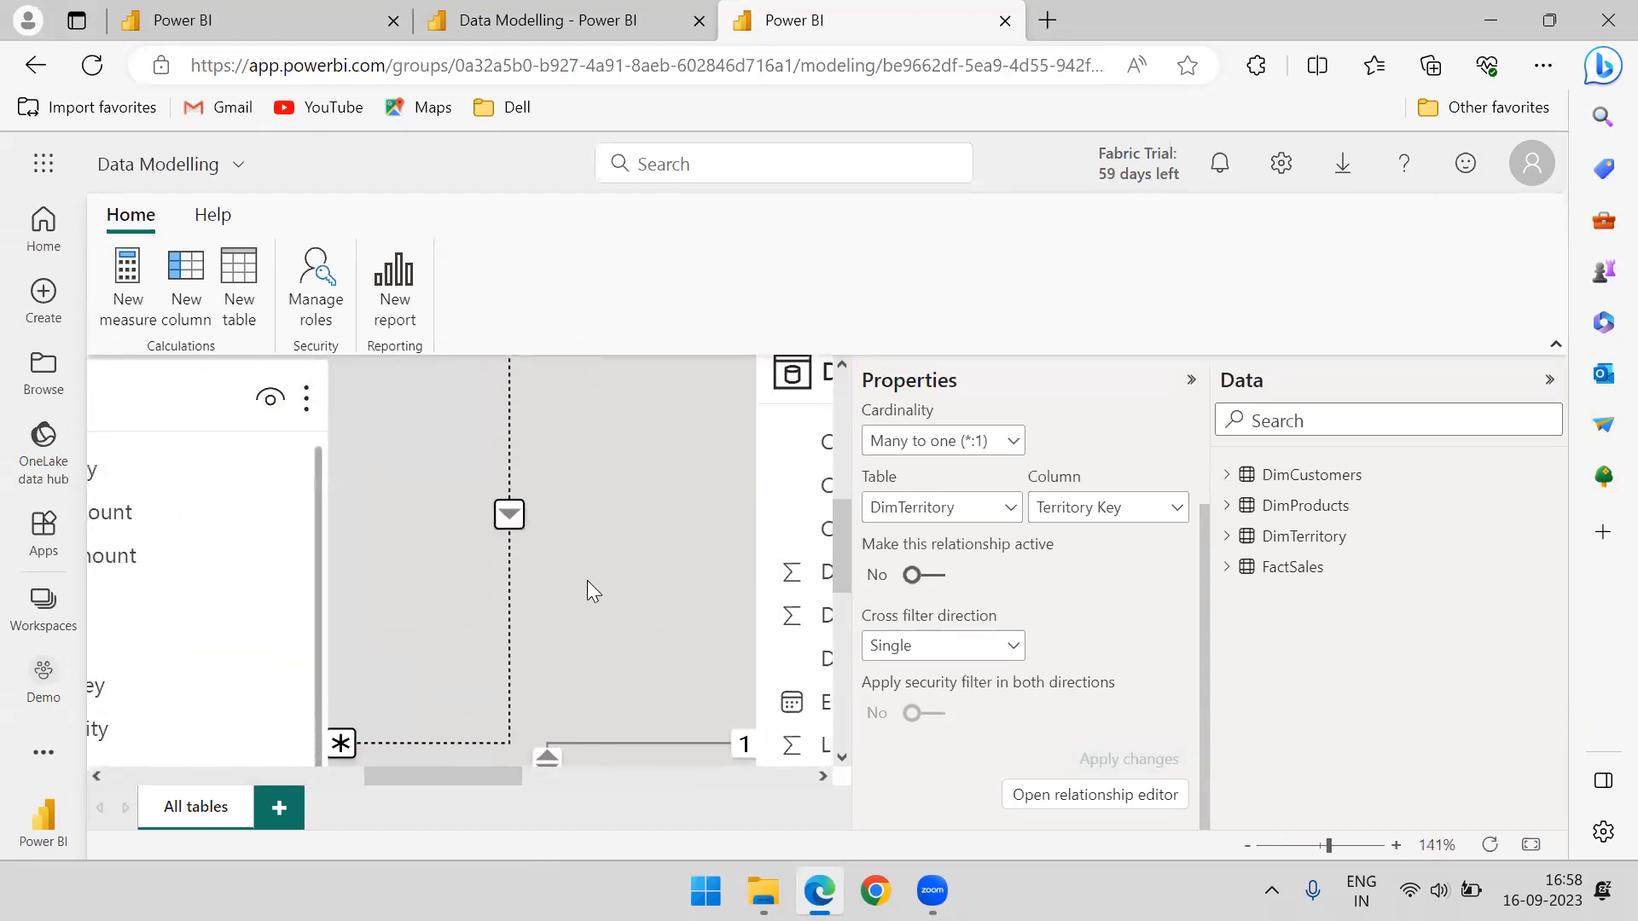
scroll(585, 552, "down", 2)
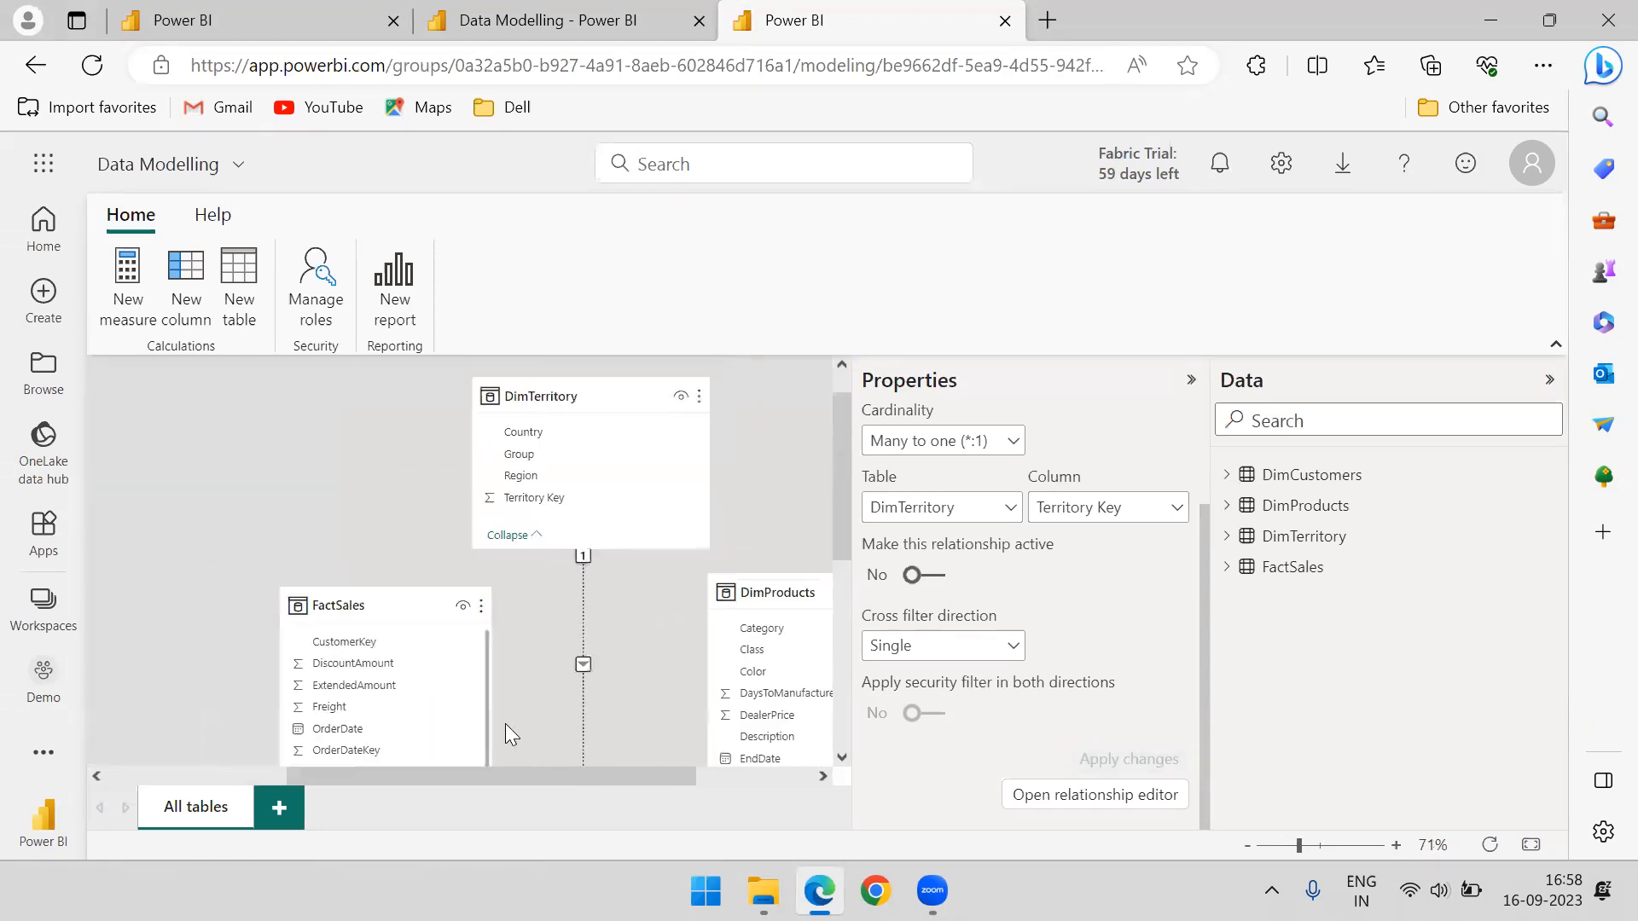
left_click_drag(452, 783, 166, 791)
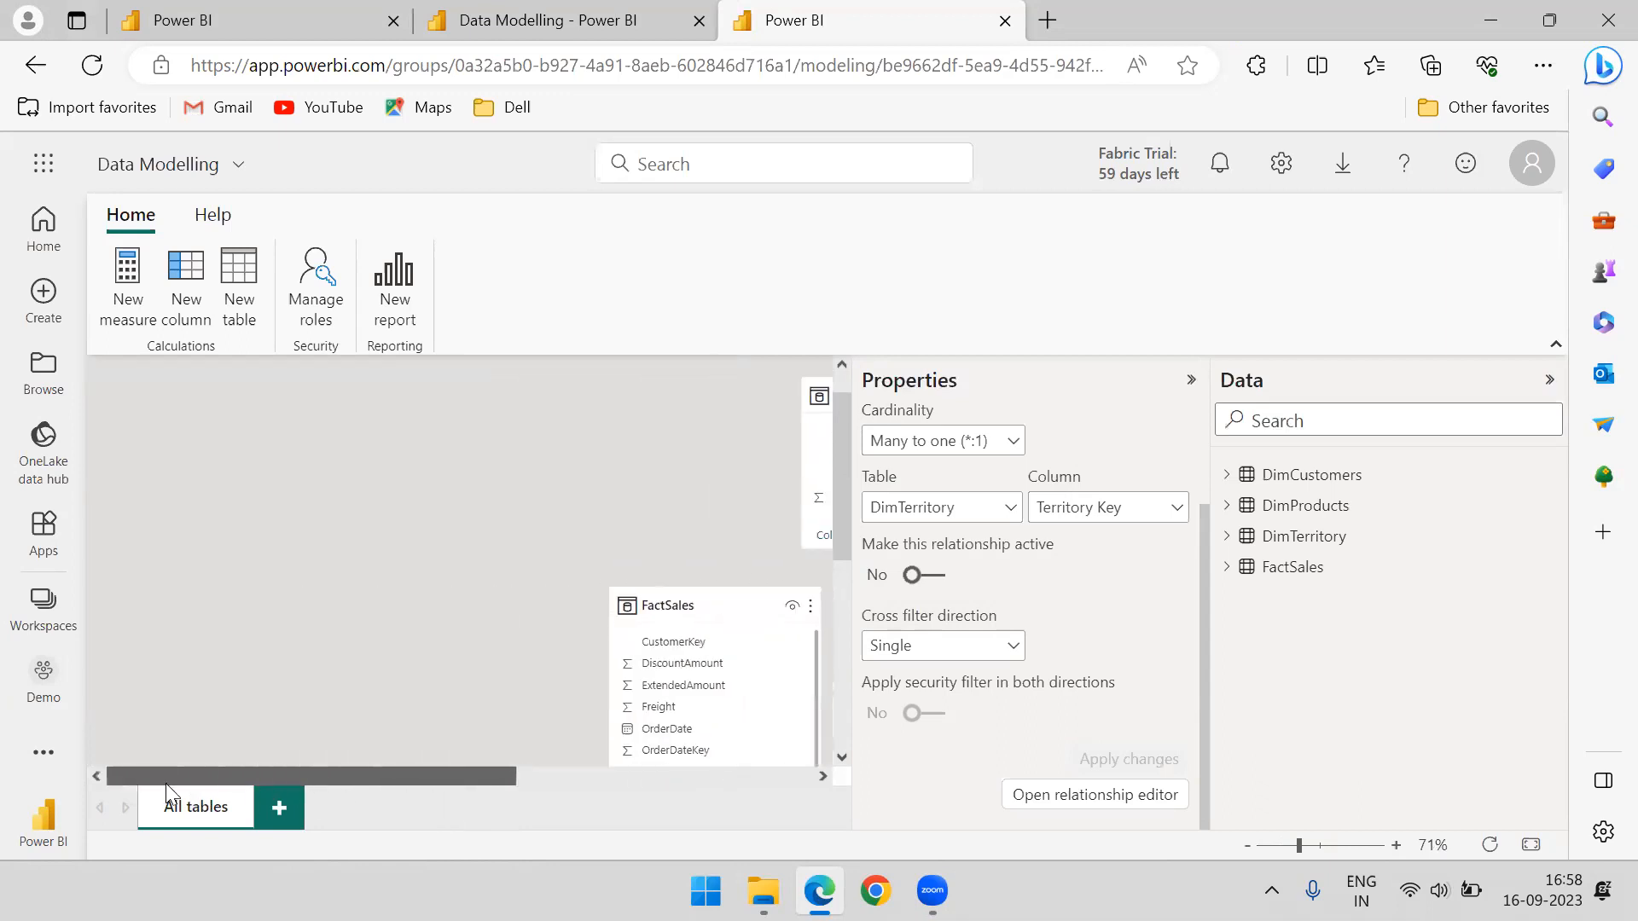
left_click(1193, 382)
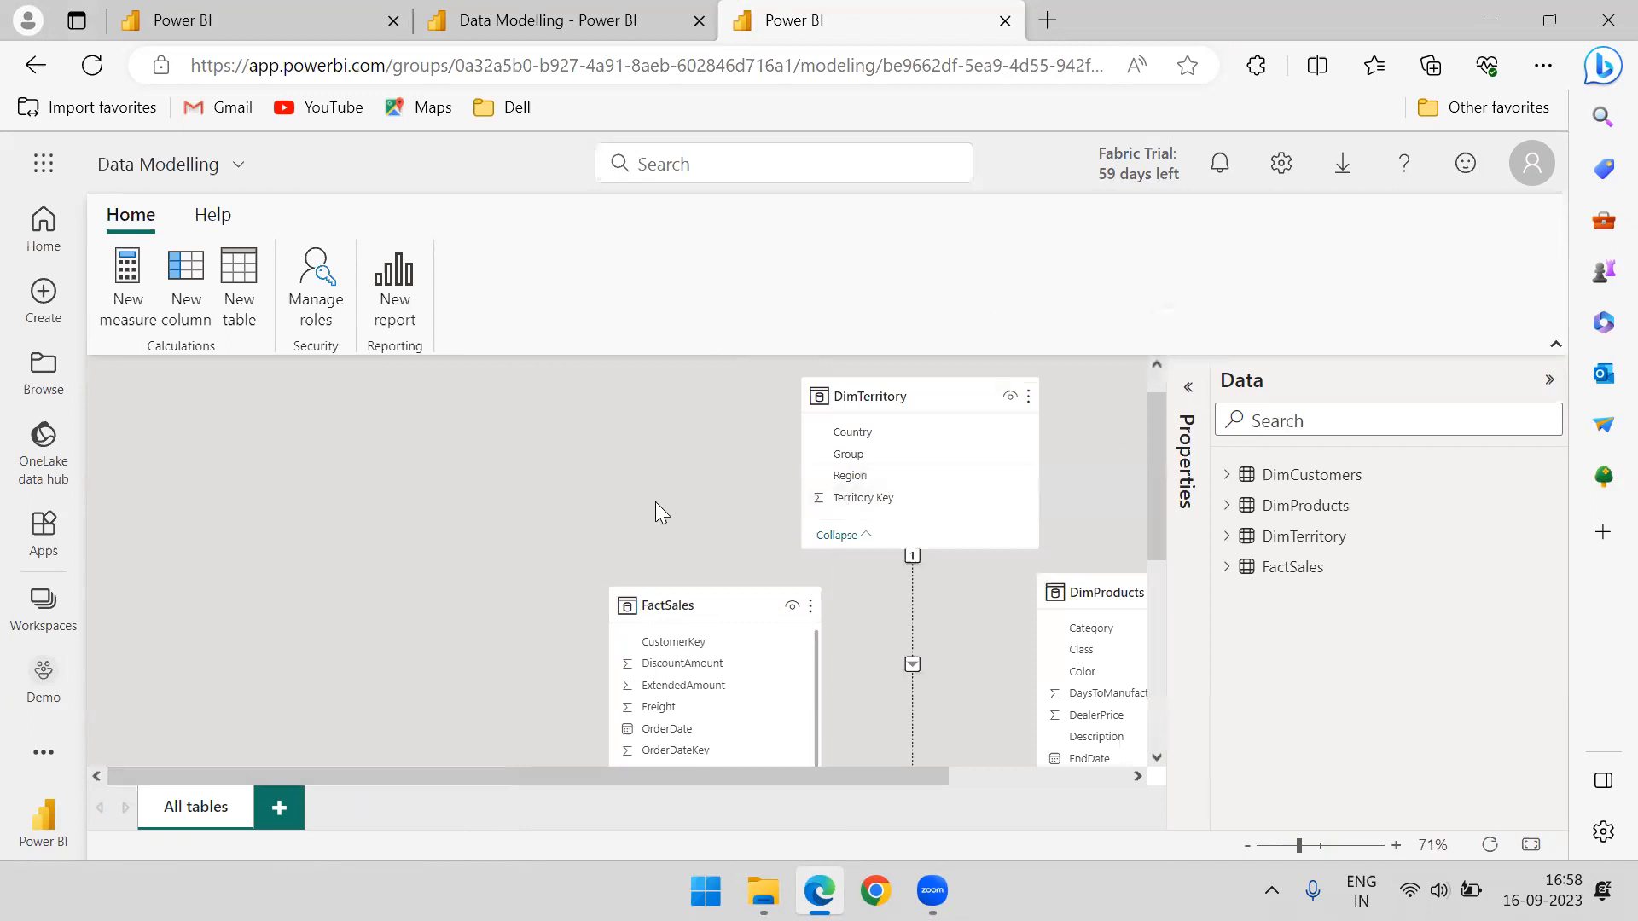
scroll(655, 507, "down", 5)
scroll(655, 530, "up", 4)
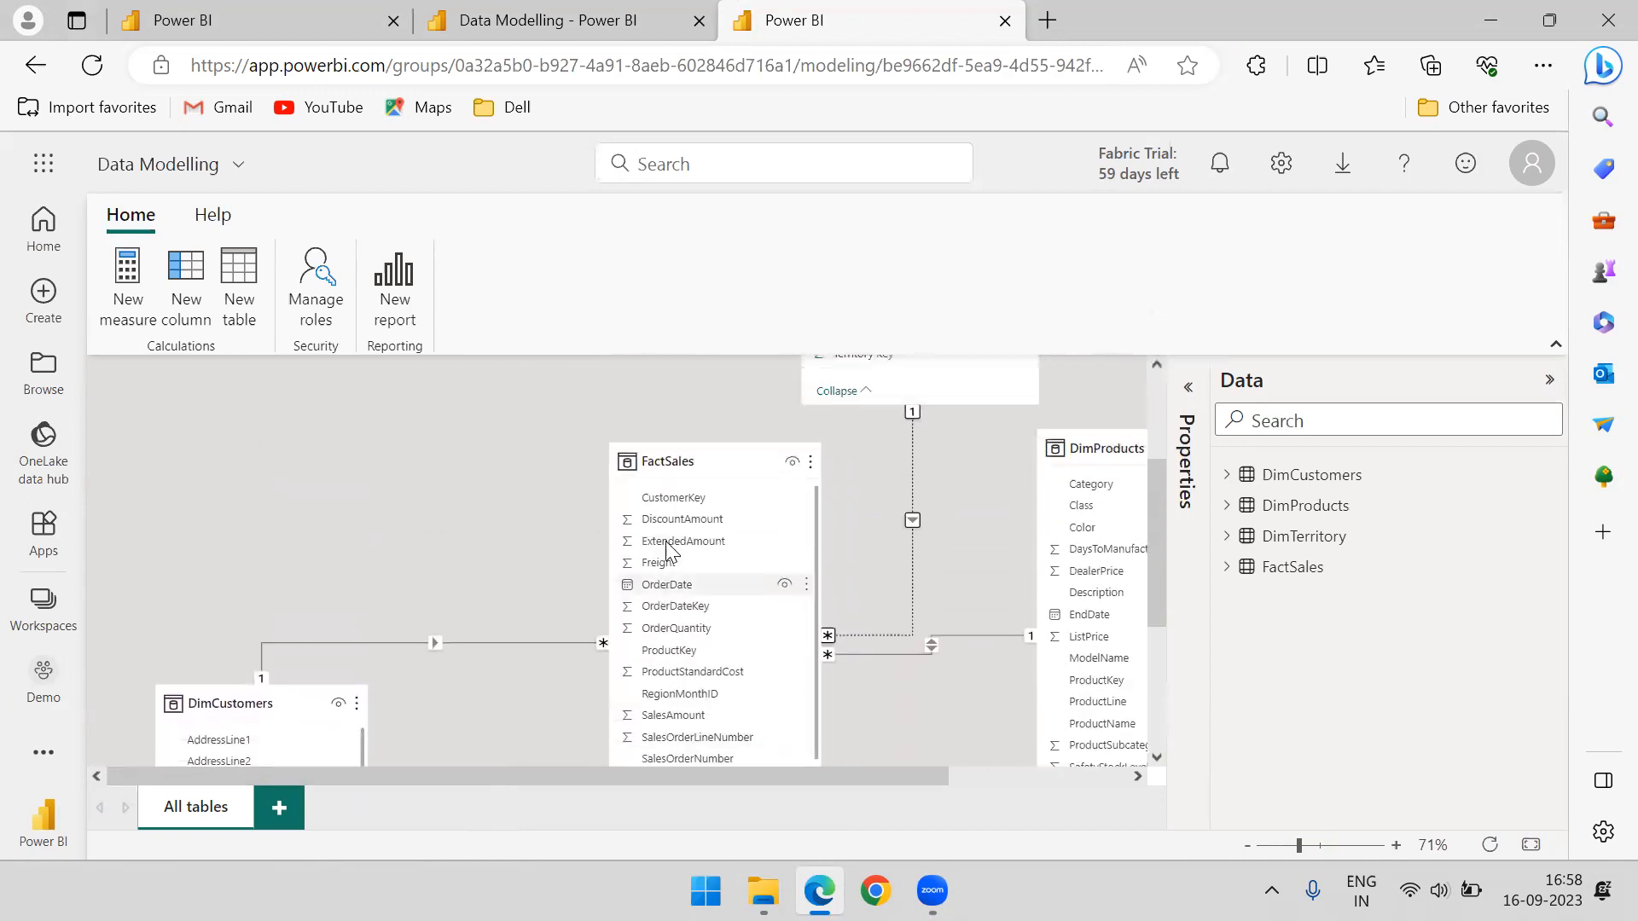
left_click_drag(1101, 529, 1016, 698)
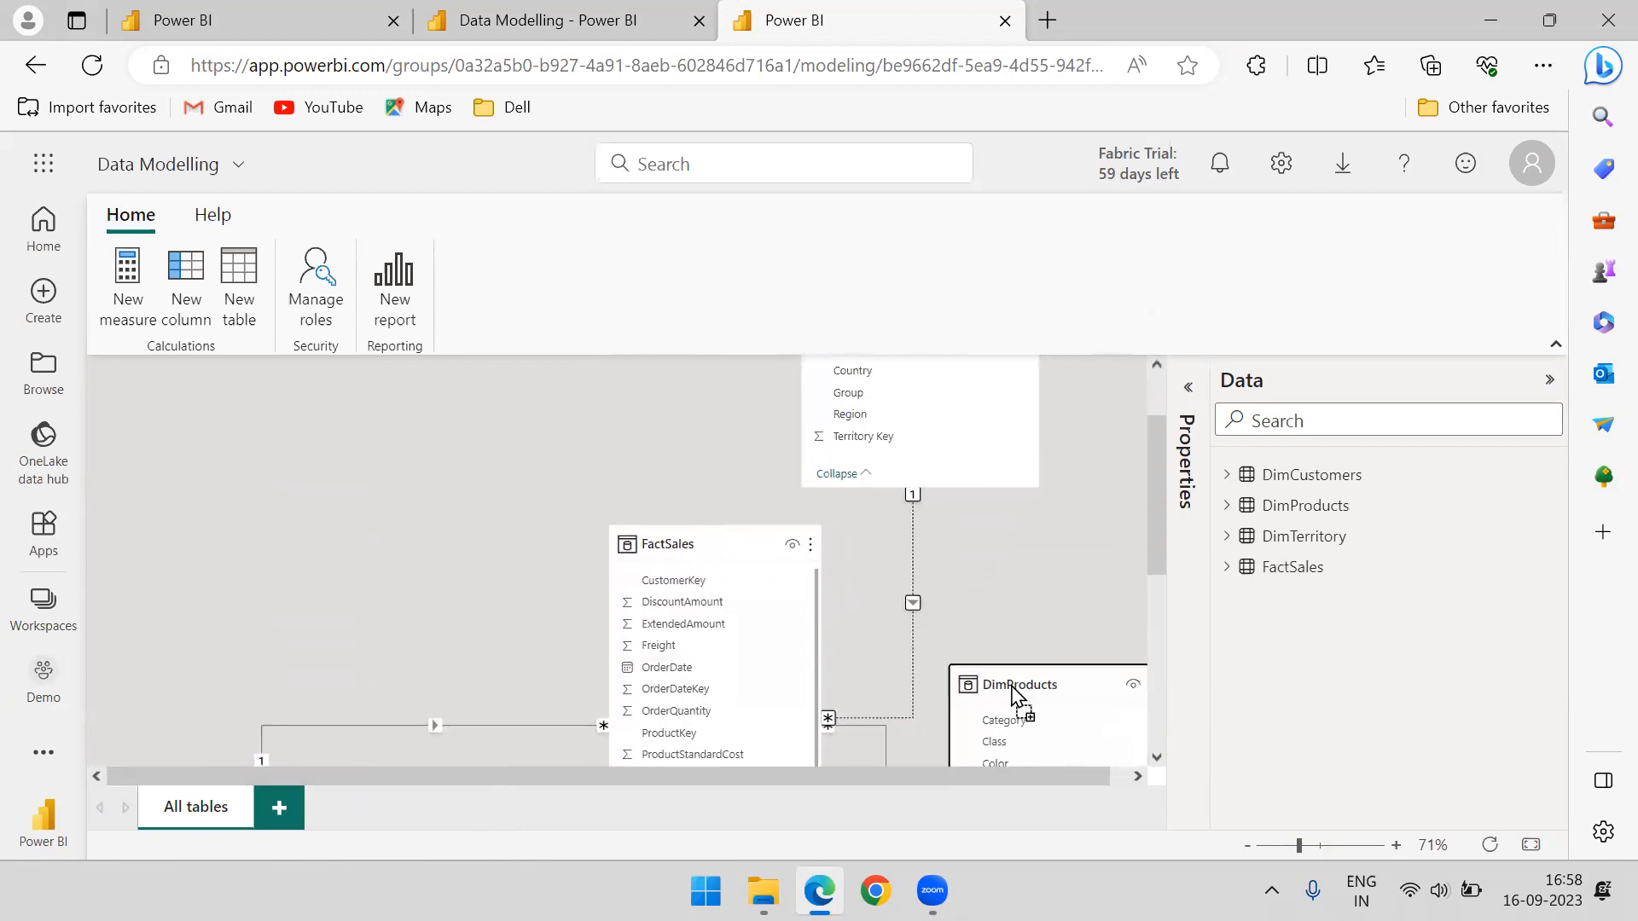
Close the data model and report tabs without saving the chart change, and reopen the Data Modelling report from the Demo workspace
left_click(1005, 20)
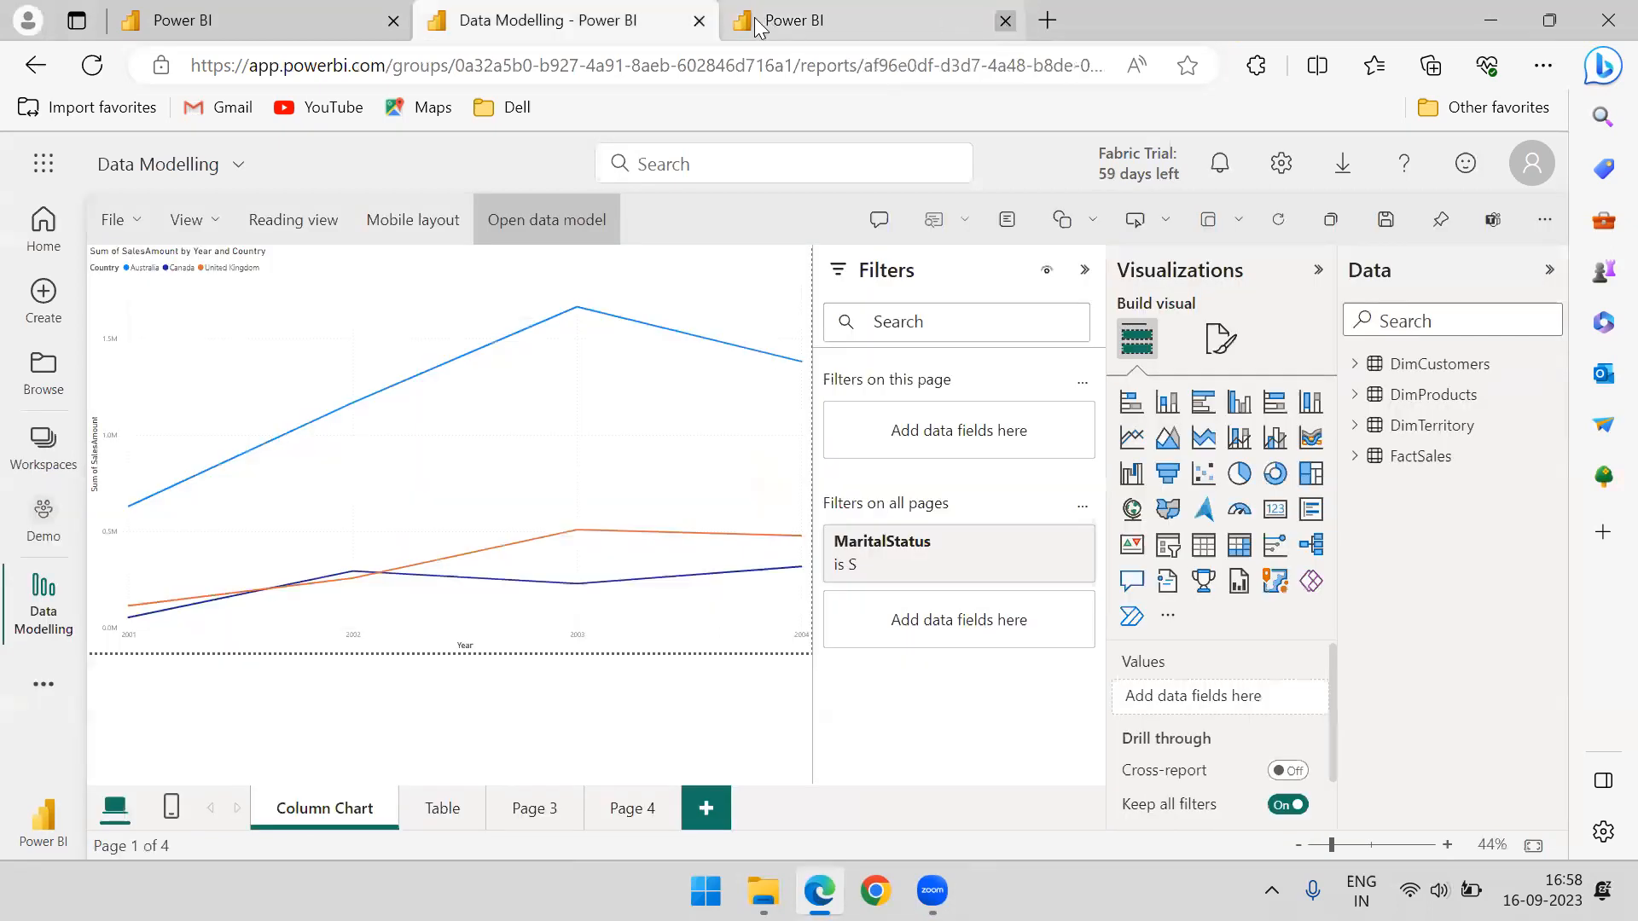
left_click(699, 20)
left_click(892, 204)
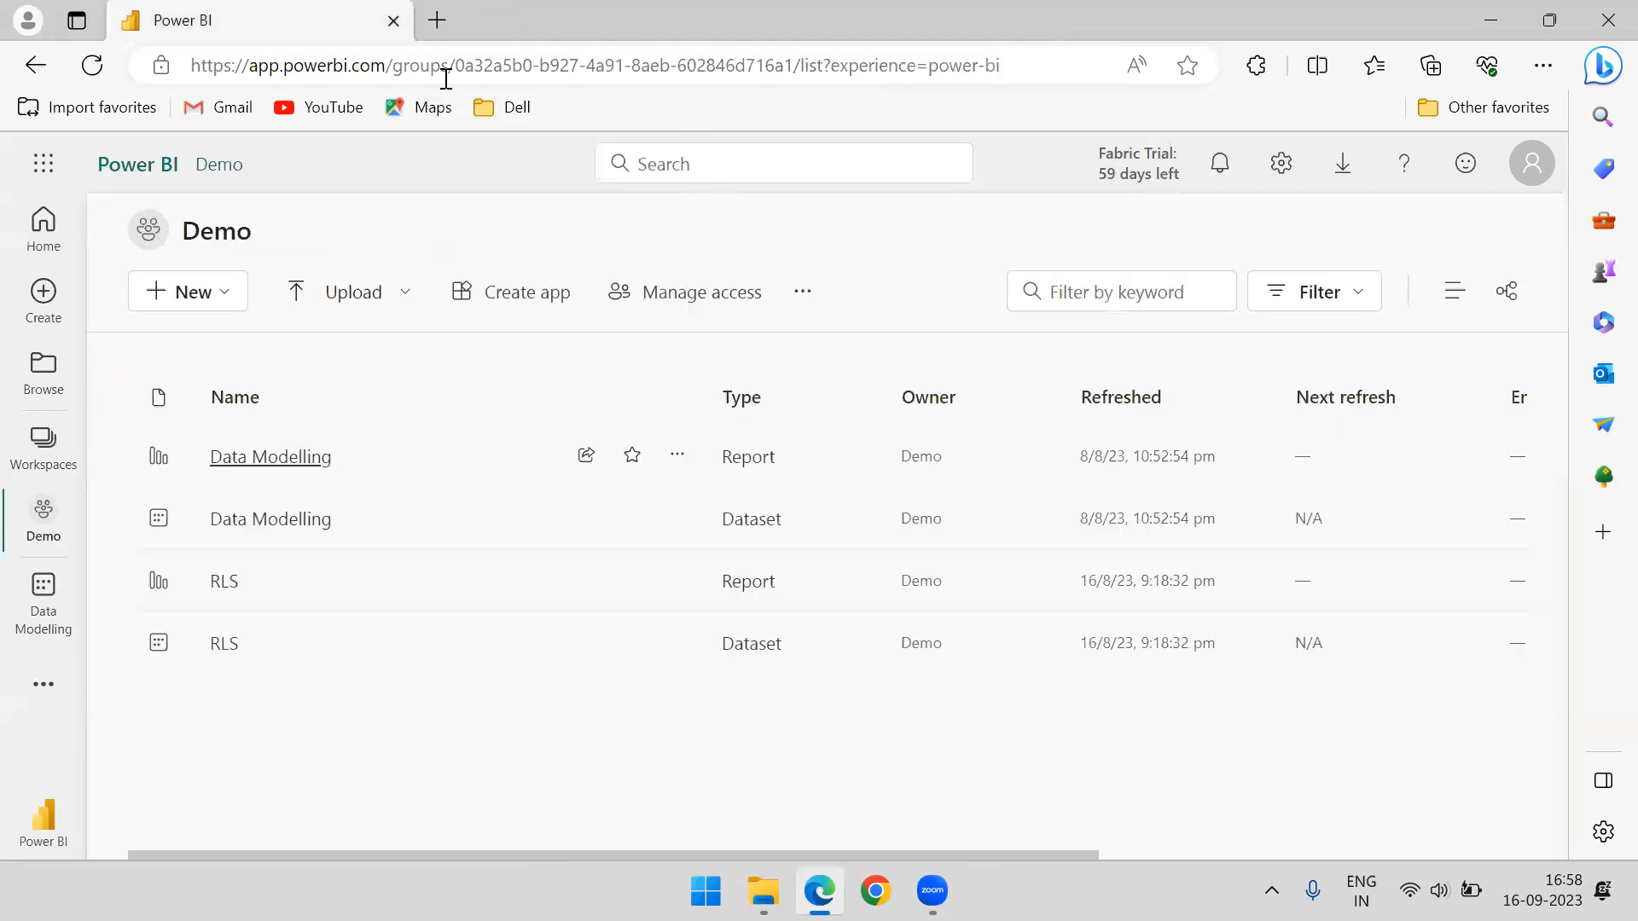
left_click(283, 465)
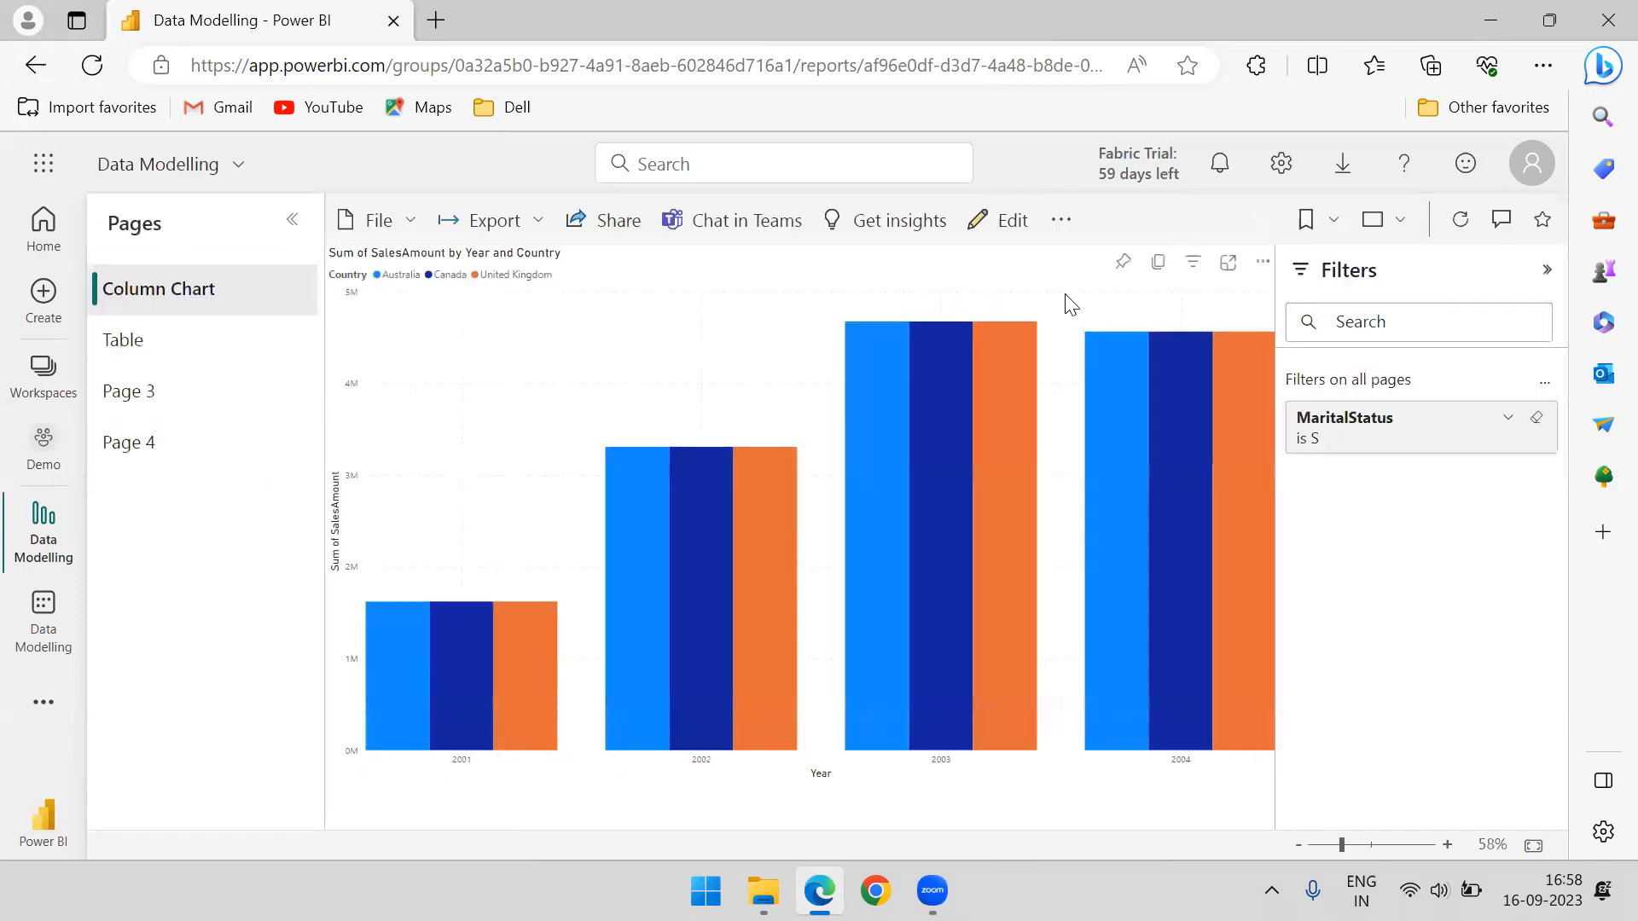
Leave the report and open the details page of the Data Modelling dataset from the Demo workspace
left_click(35, 64)
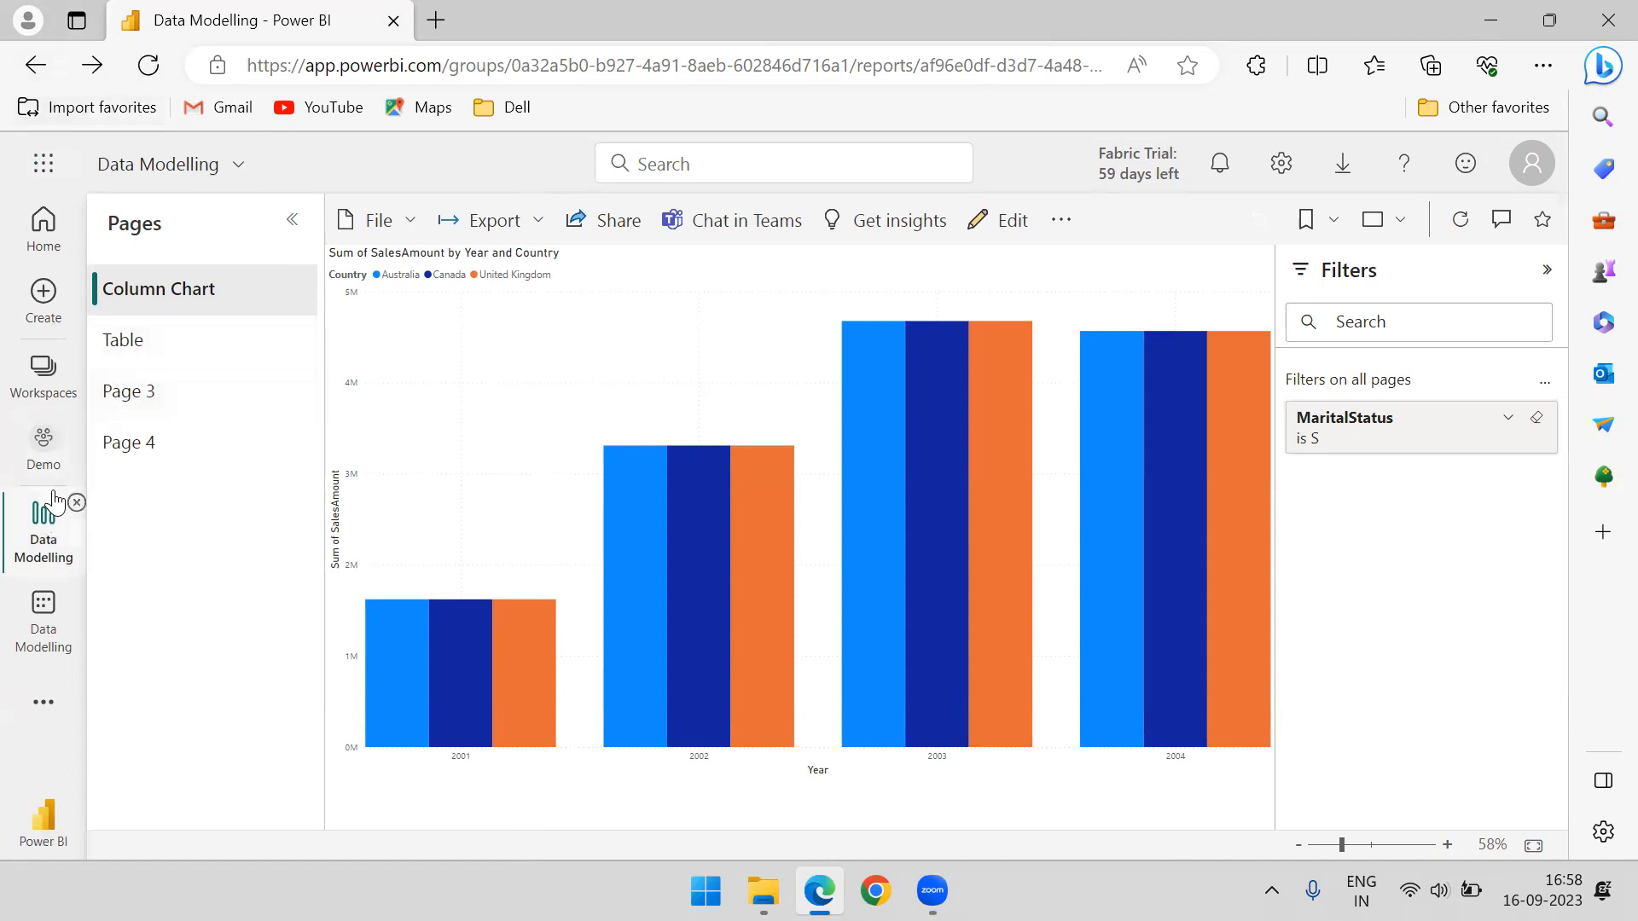
left_click(43, 450)
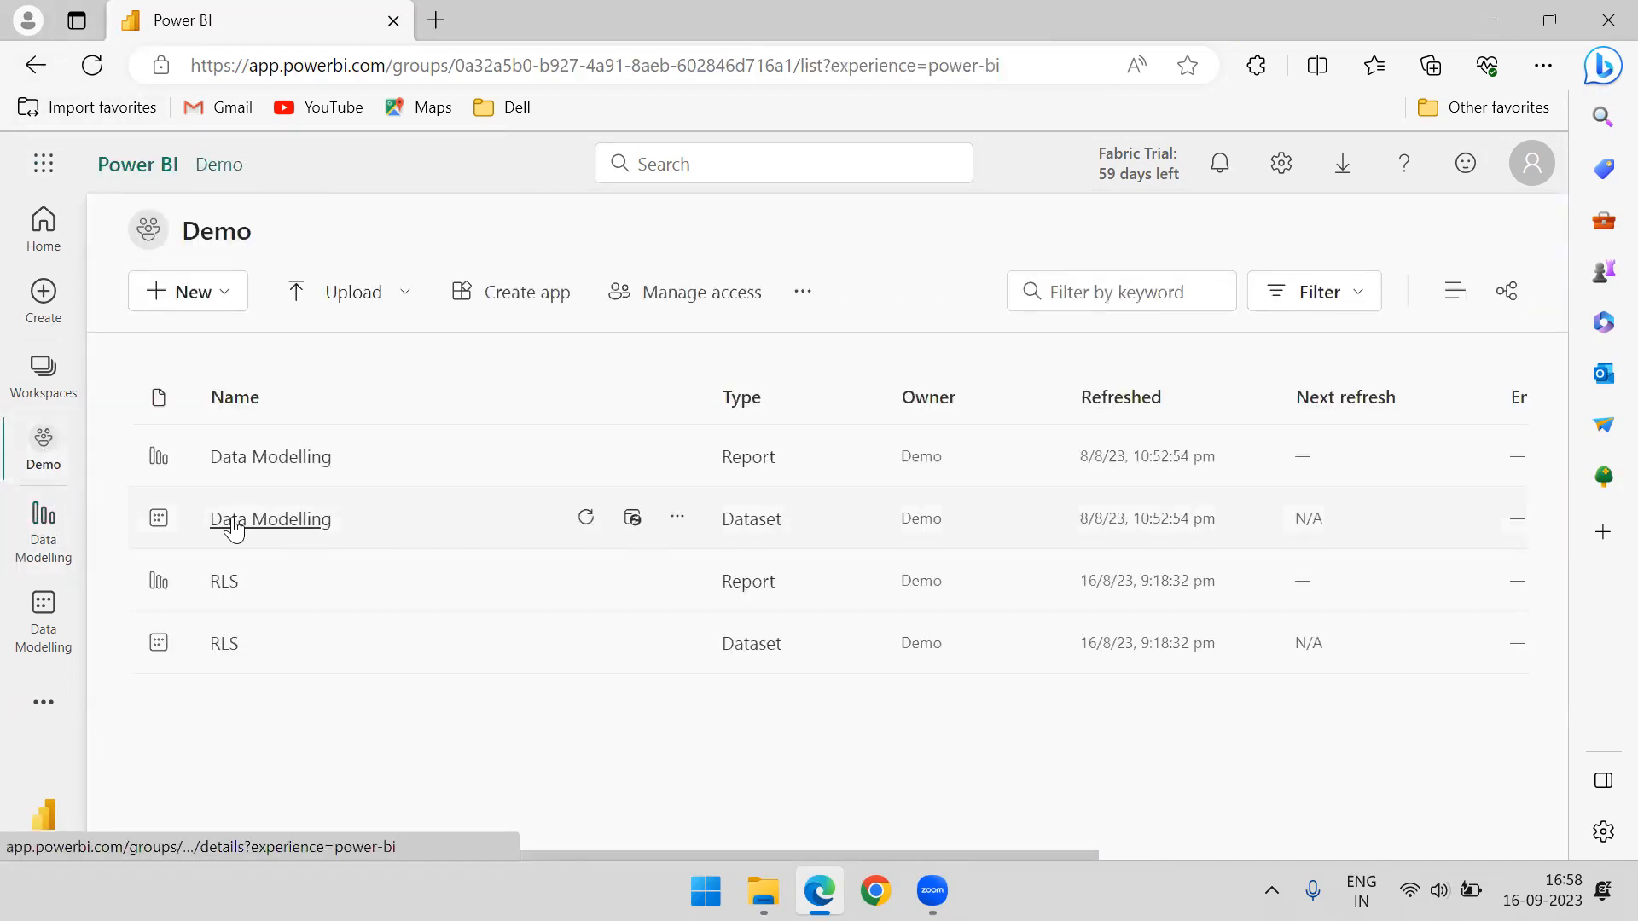
left_click(315, 530)
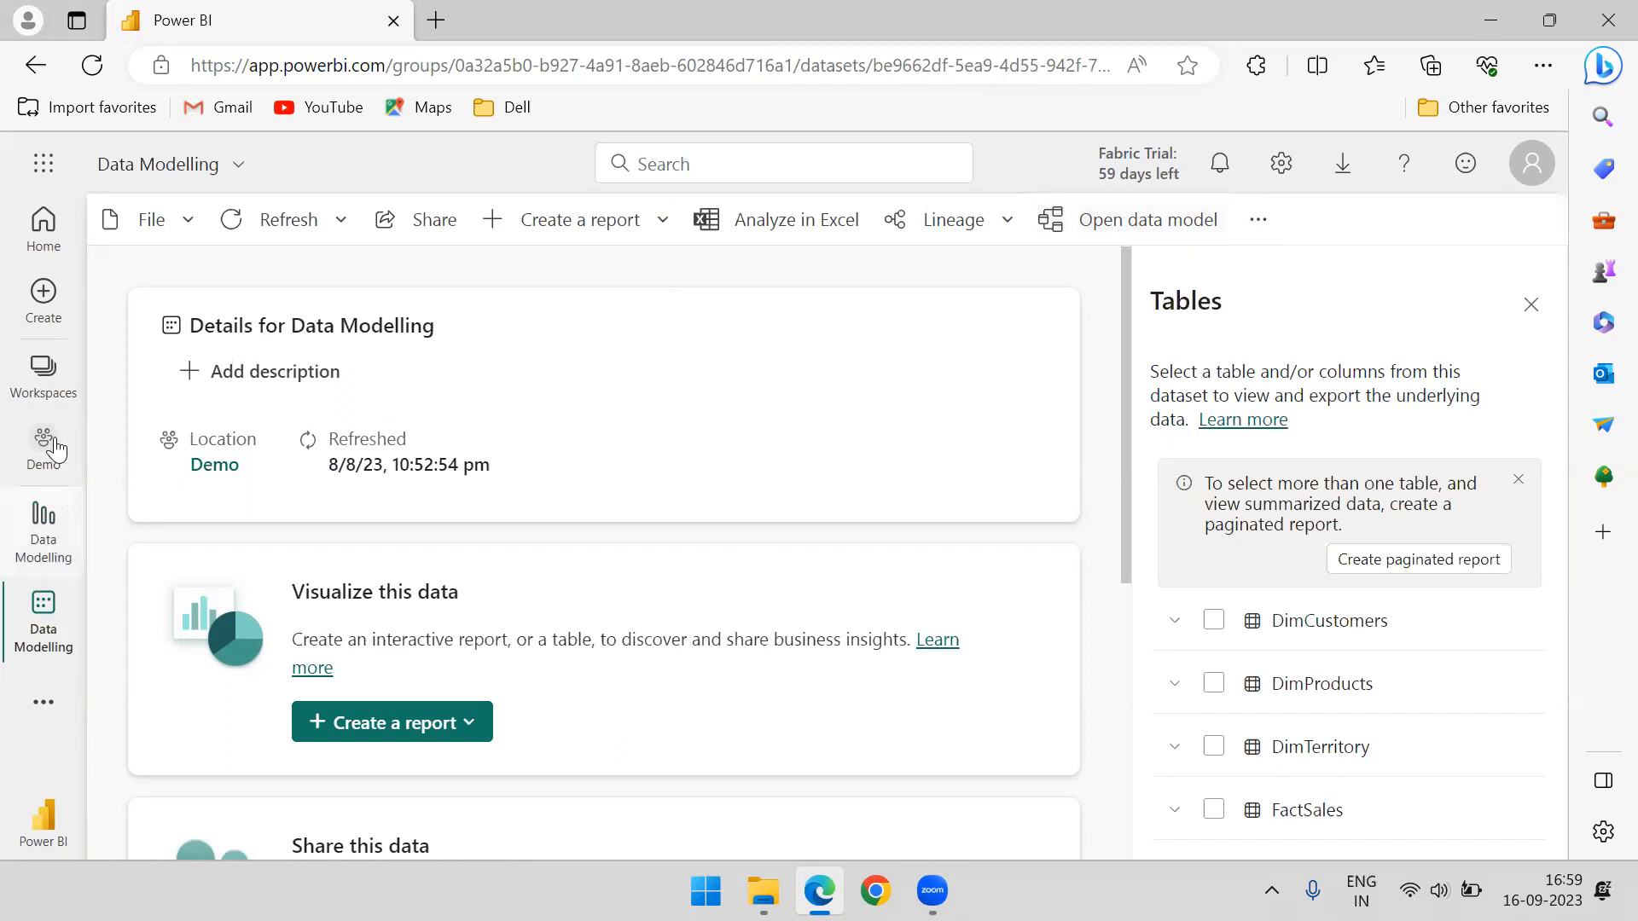
Disable "Users can edit data models in the Power BI service (preview)" in the Demo workspace settings and reload the dataset page
left_click(44, 374)
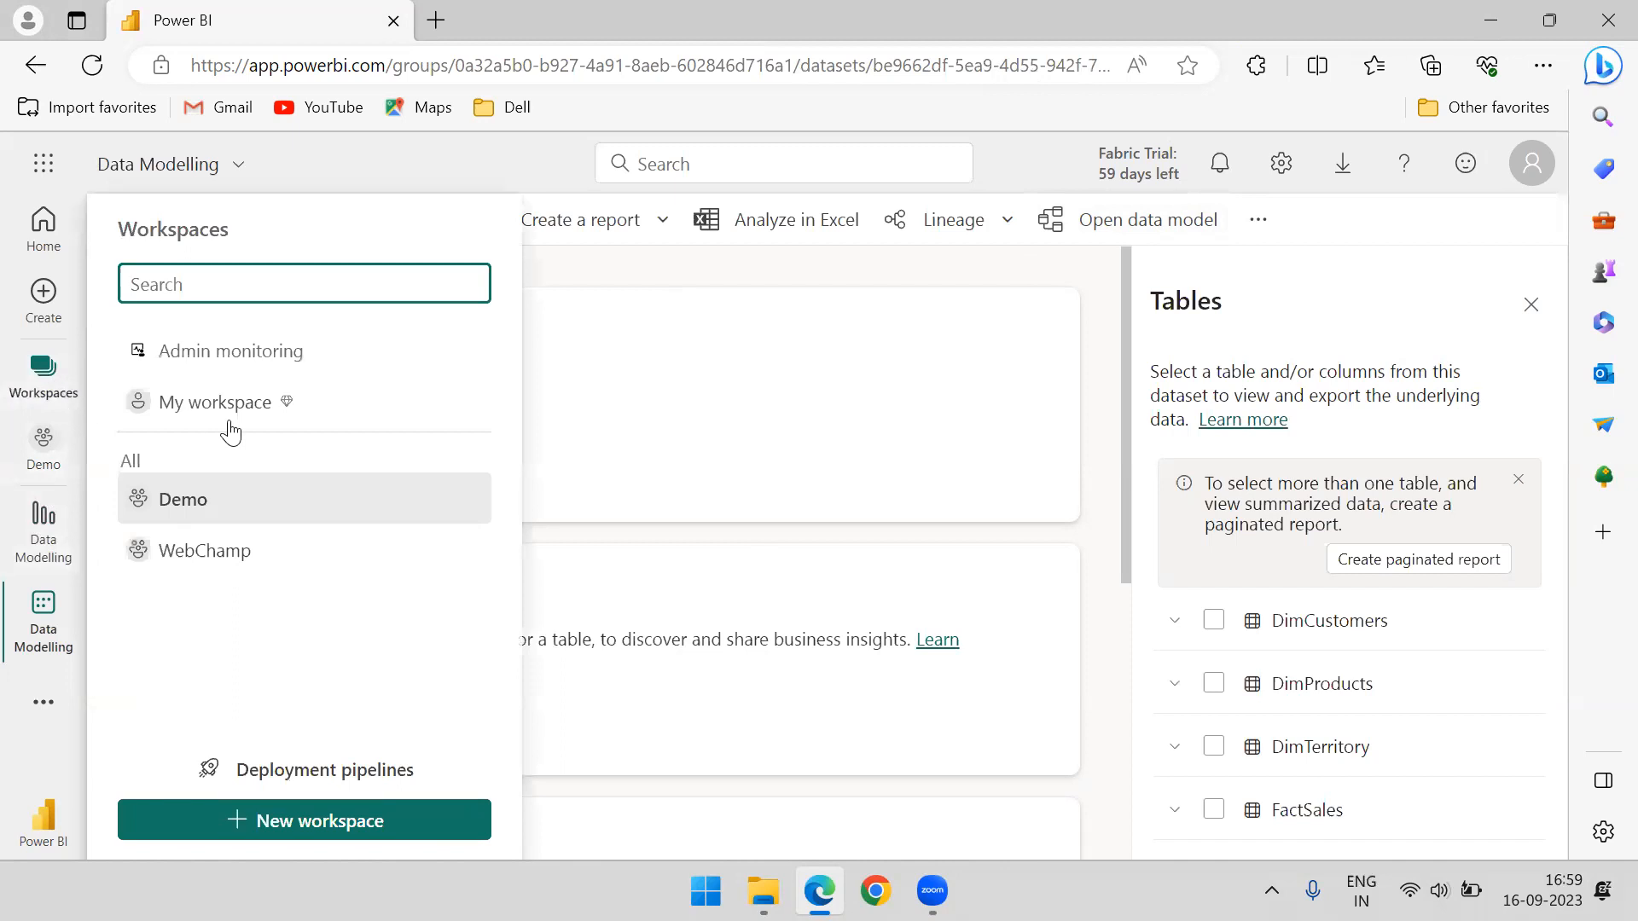
left_click(466, 499)
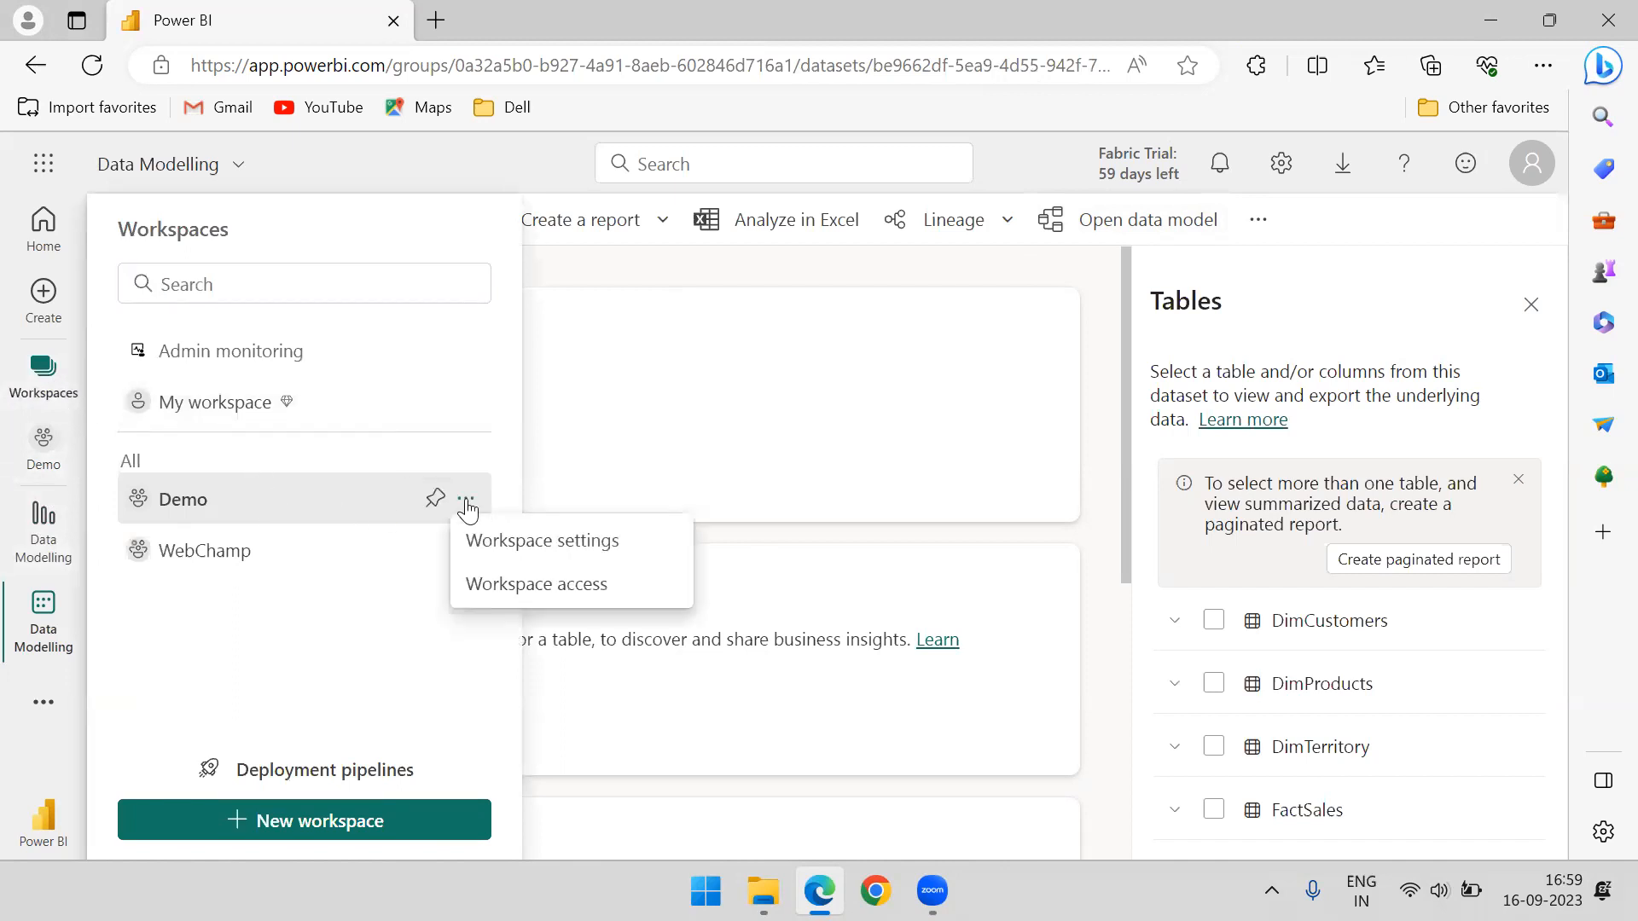
left_click(544, 552)
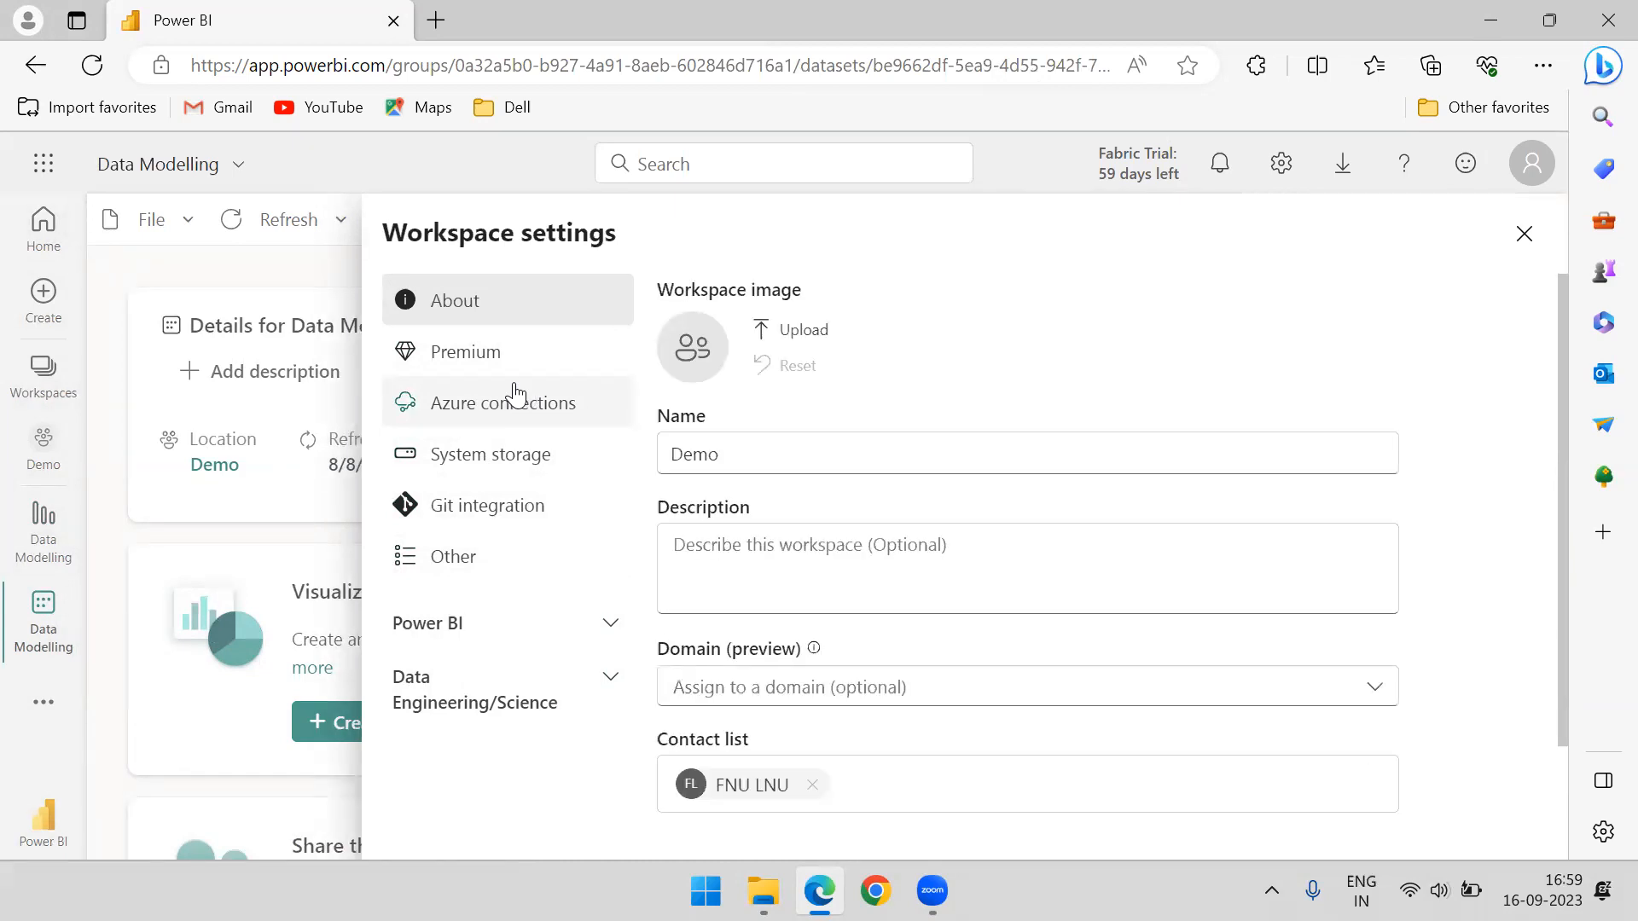
left_click(458, 627)
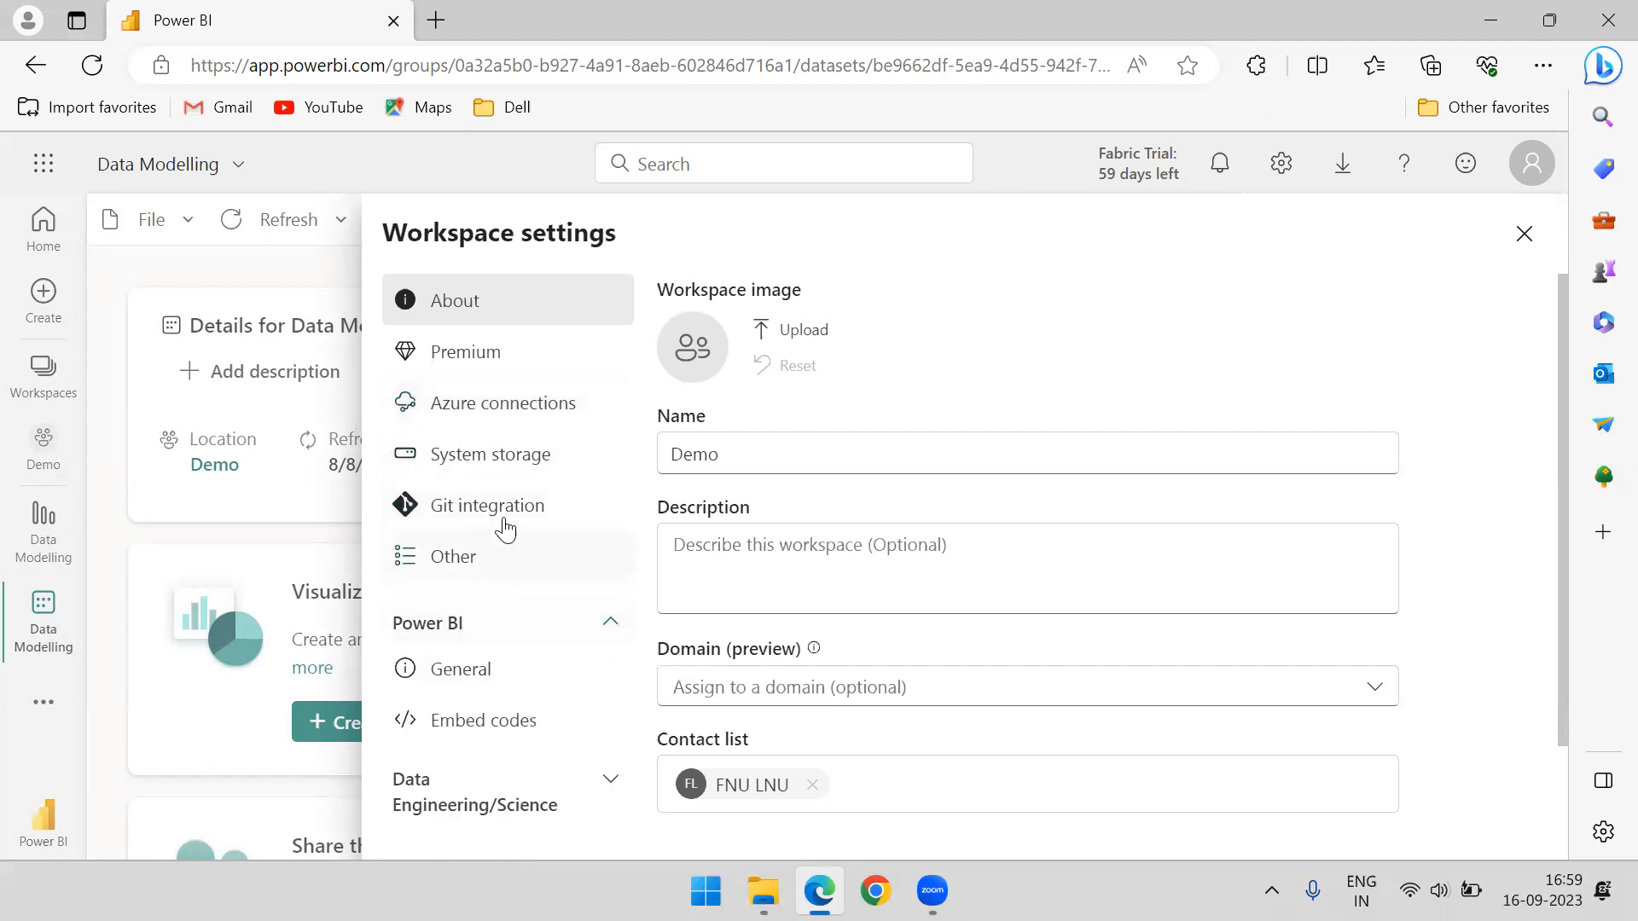
left_click(479, 633)
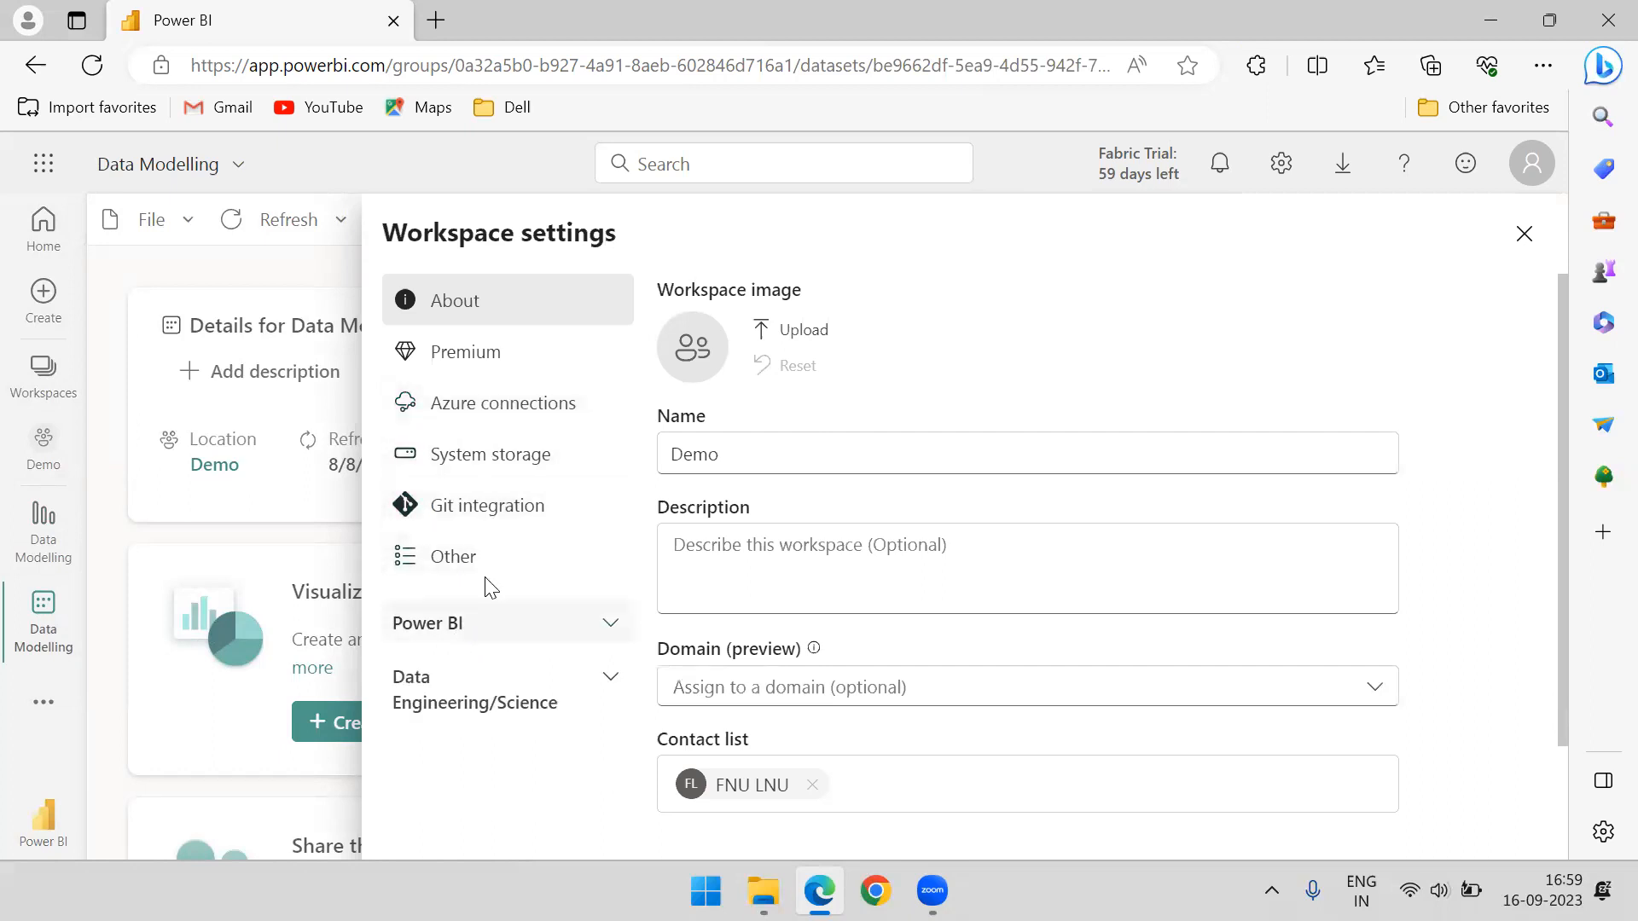
left_click(485, 563)
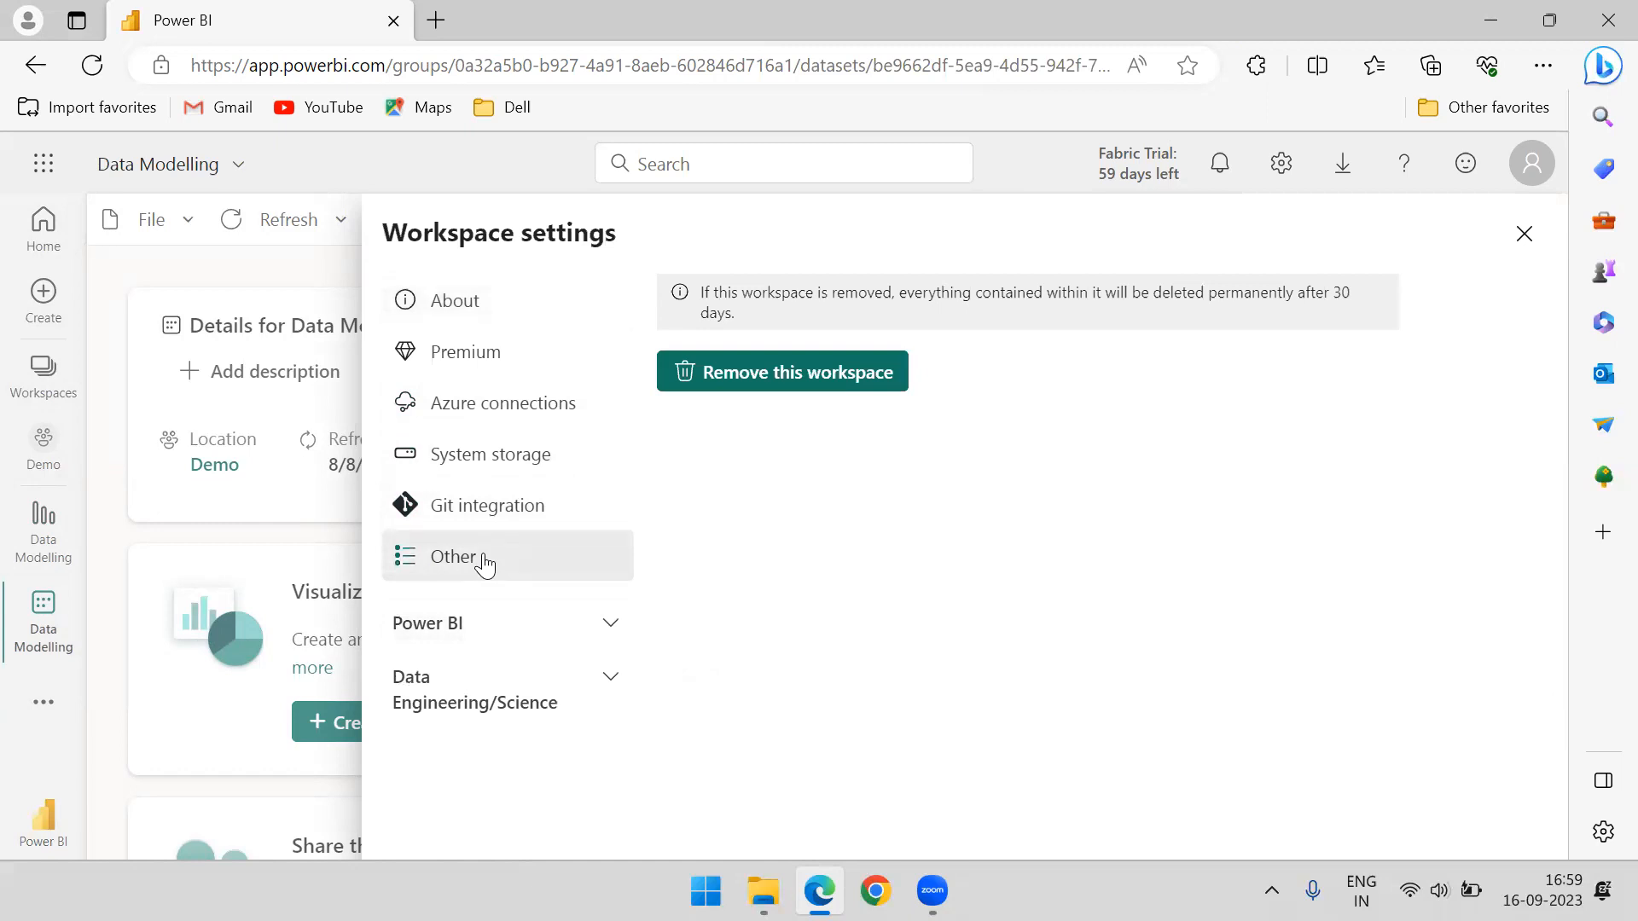
left_click(456, 623)
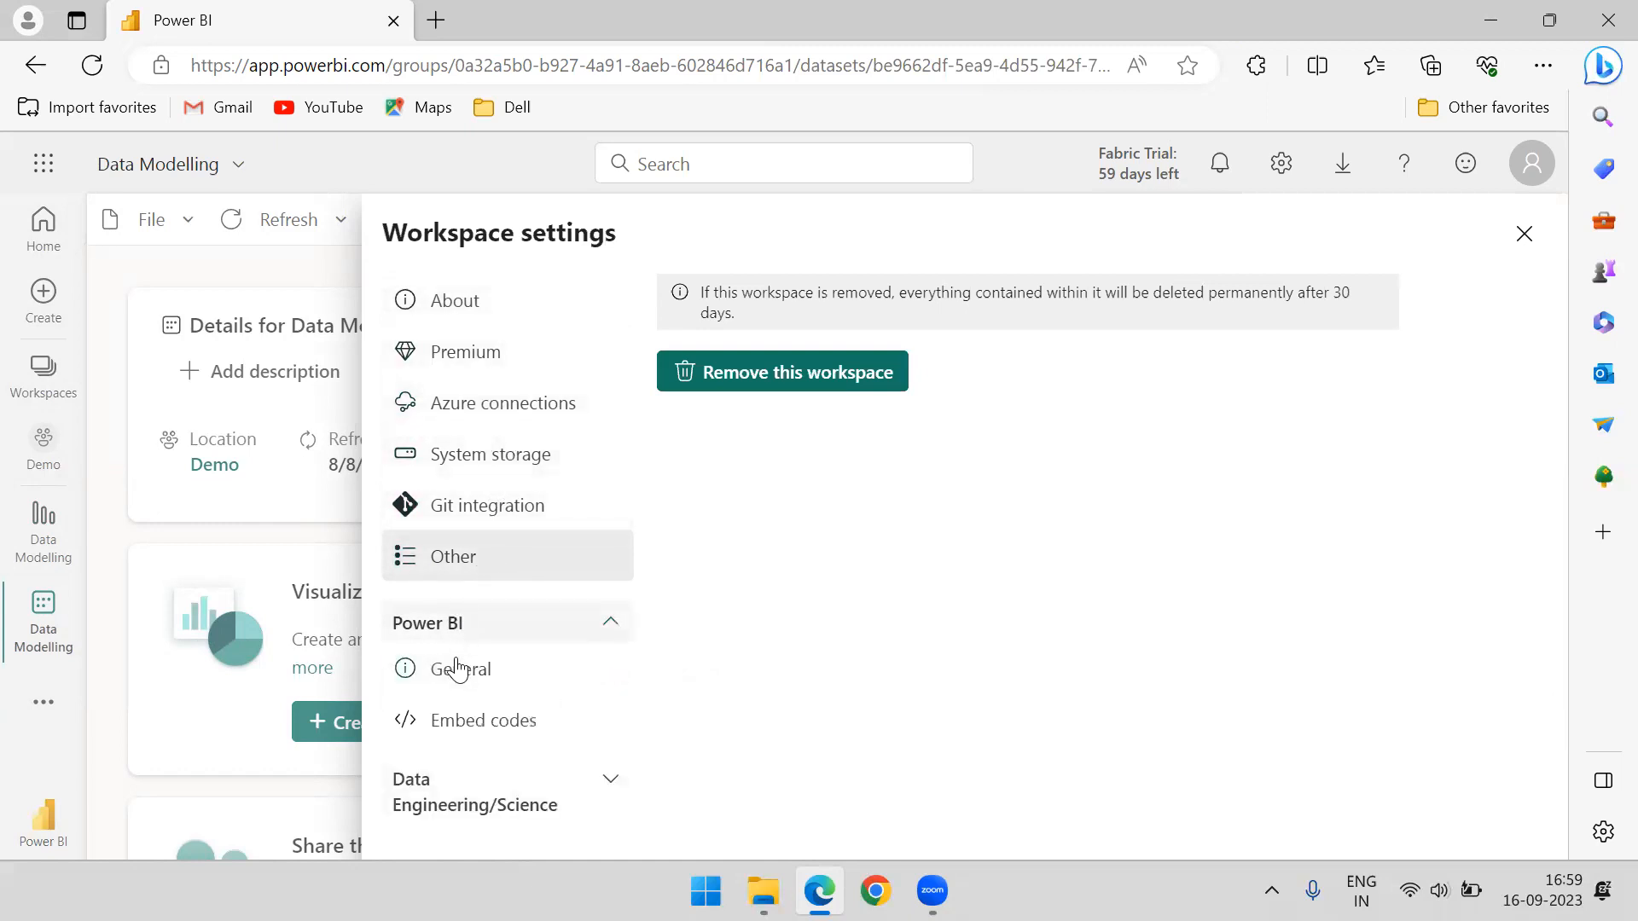
left_click(458, 670)
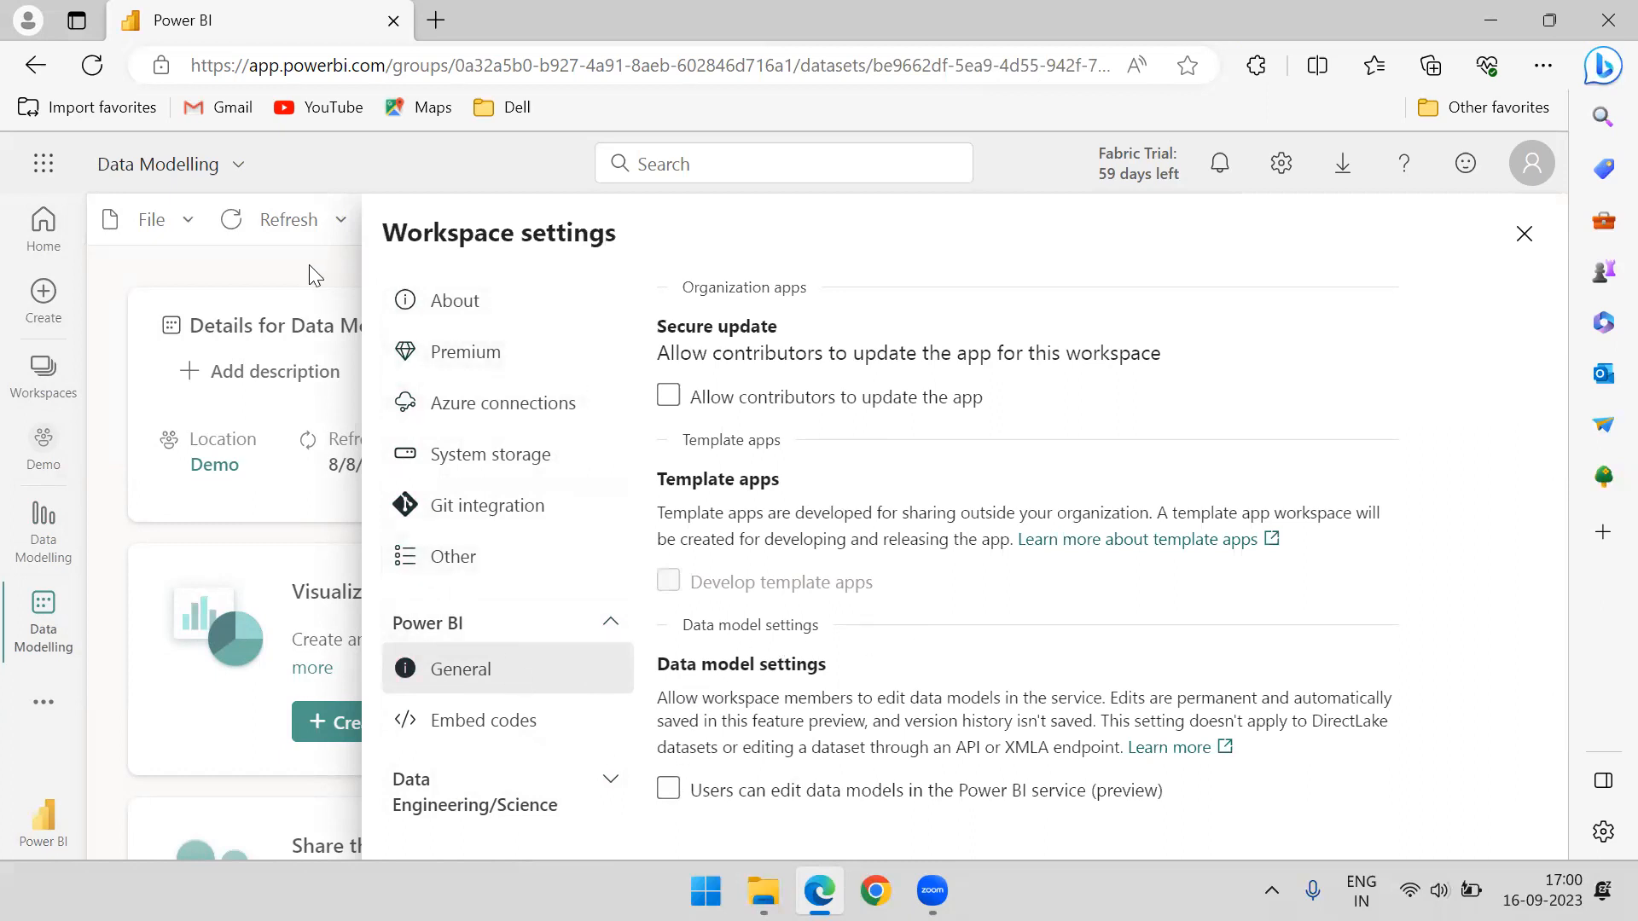
left_click(1524, 235)
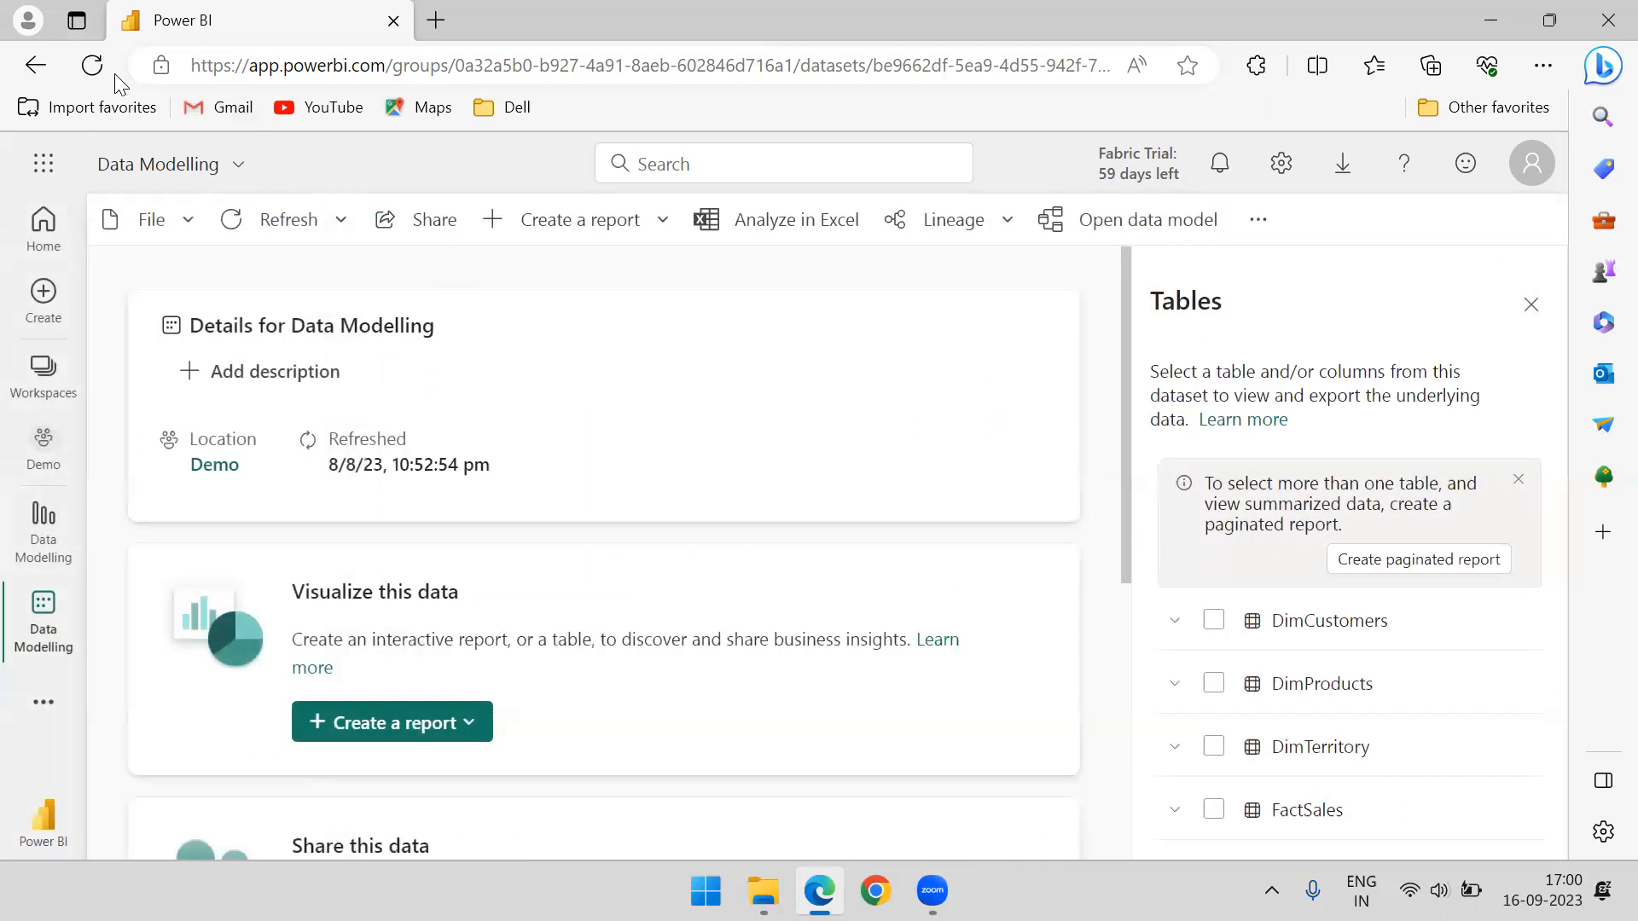
left_click(94, 66)
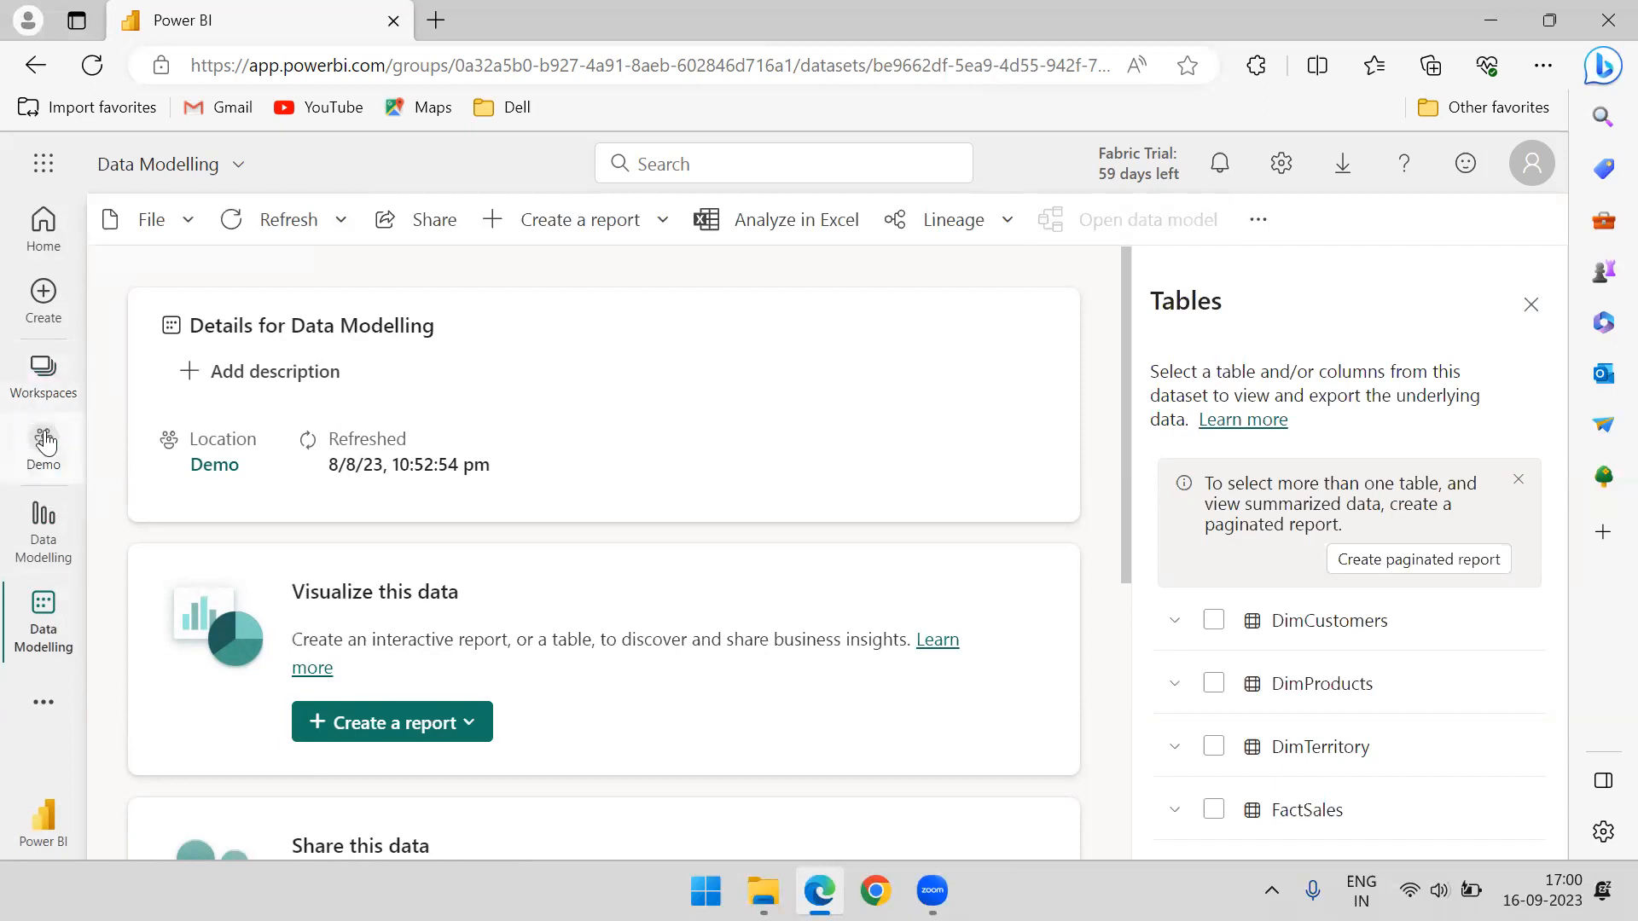
Review the data model editing option in the Demo workspace's general Power BI settings and close the settings
left_click(43, 388)
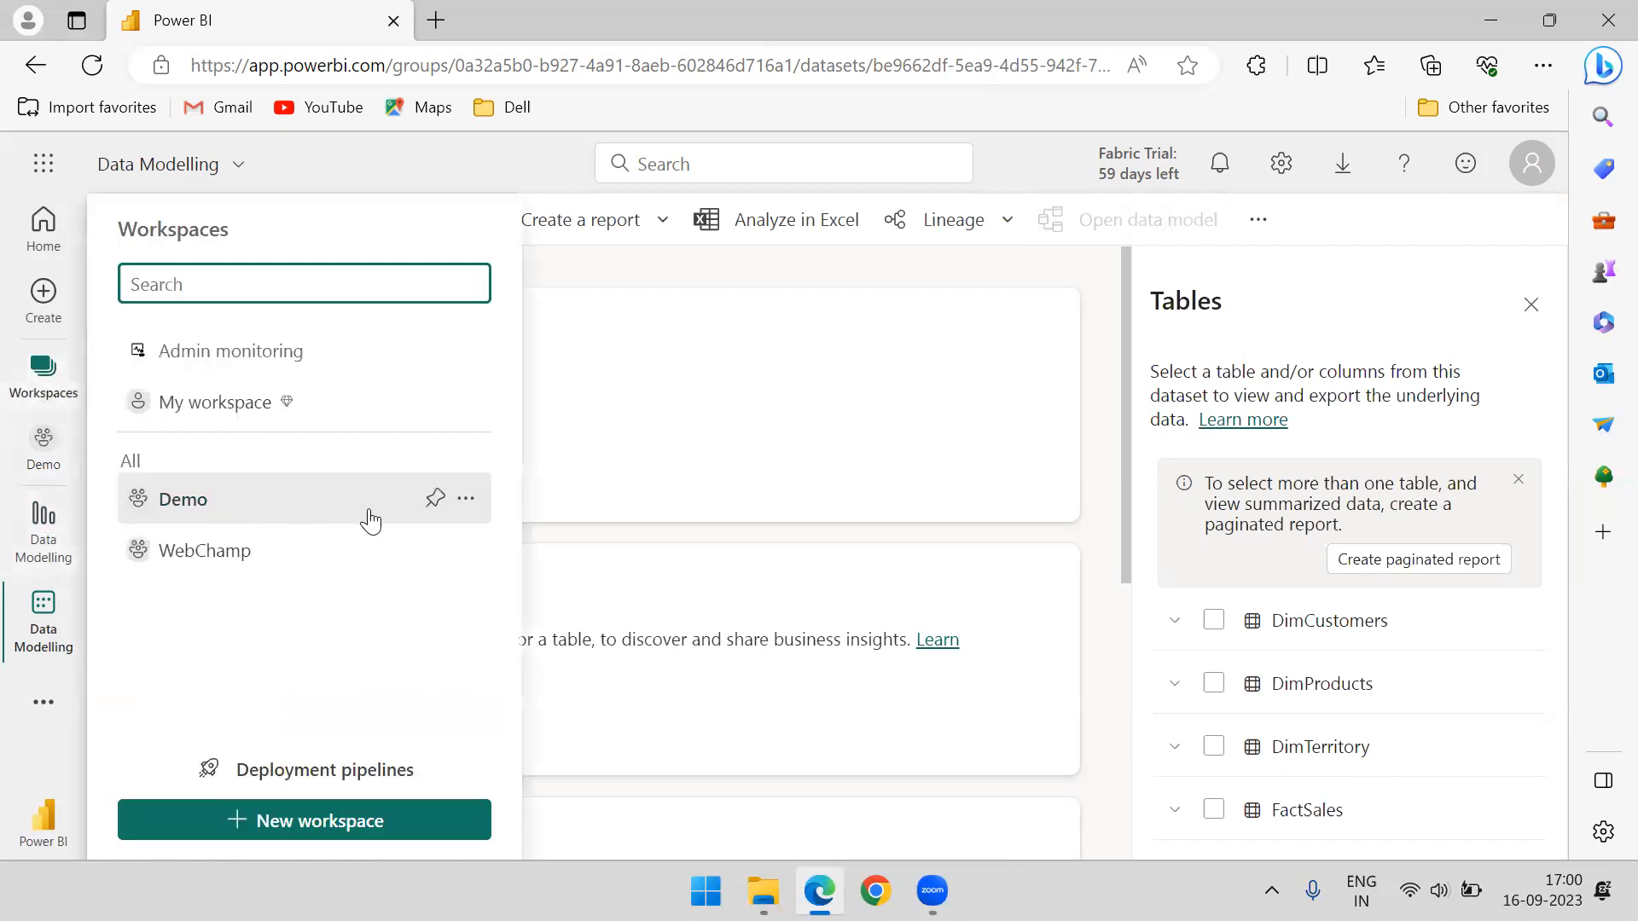
left_click(465, 500)
left_click(490, 550)
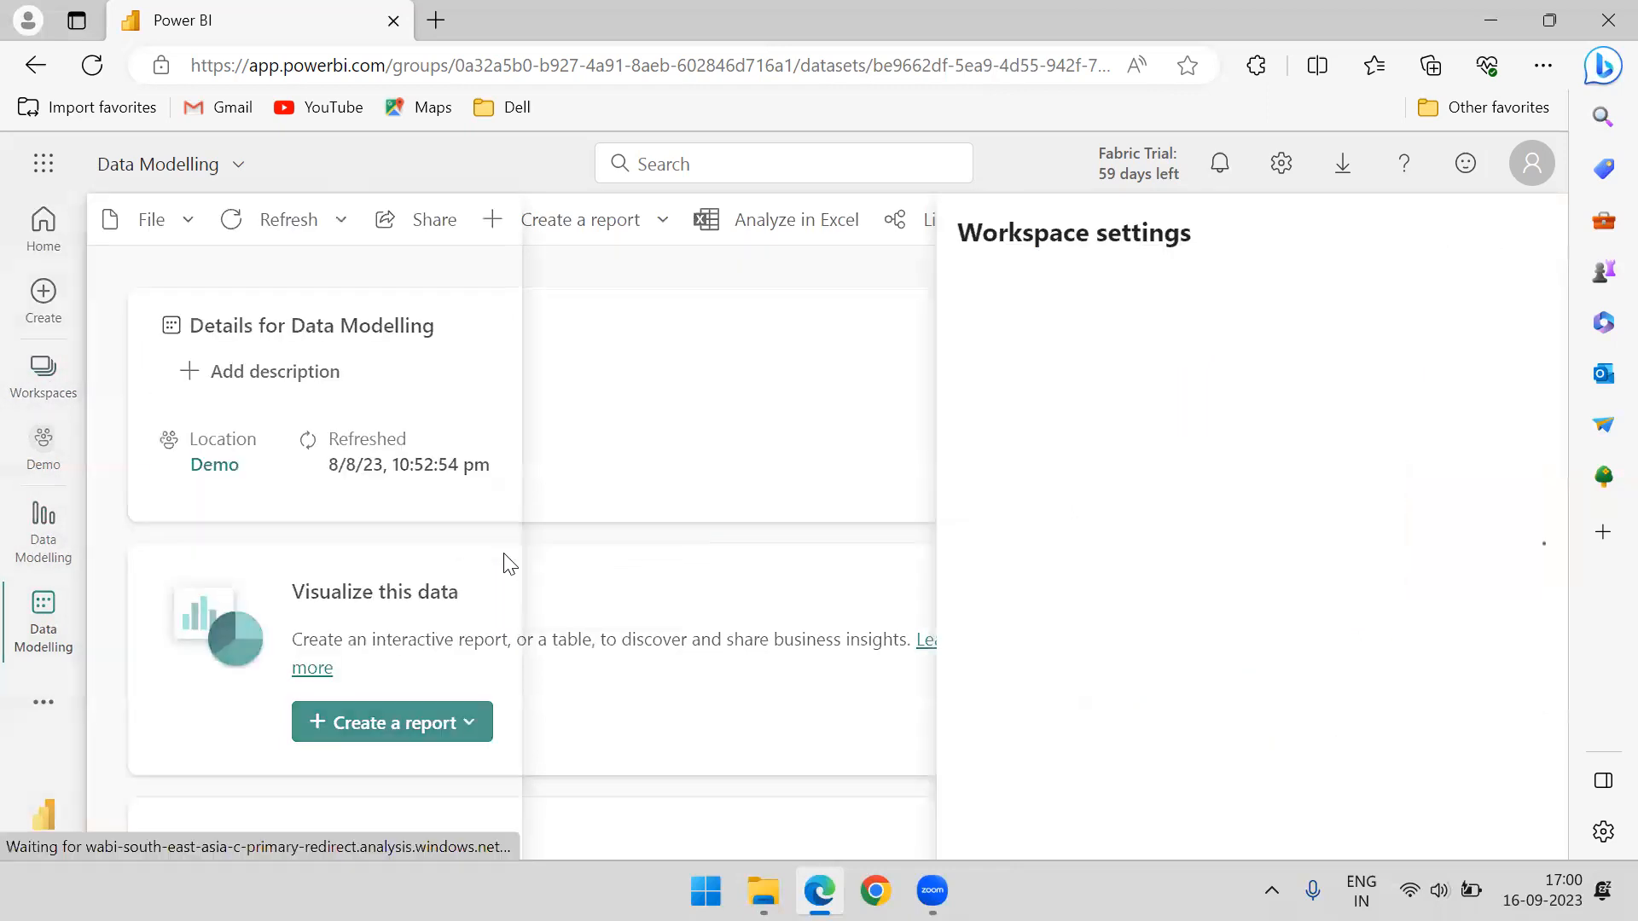
left_click(508, 635)
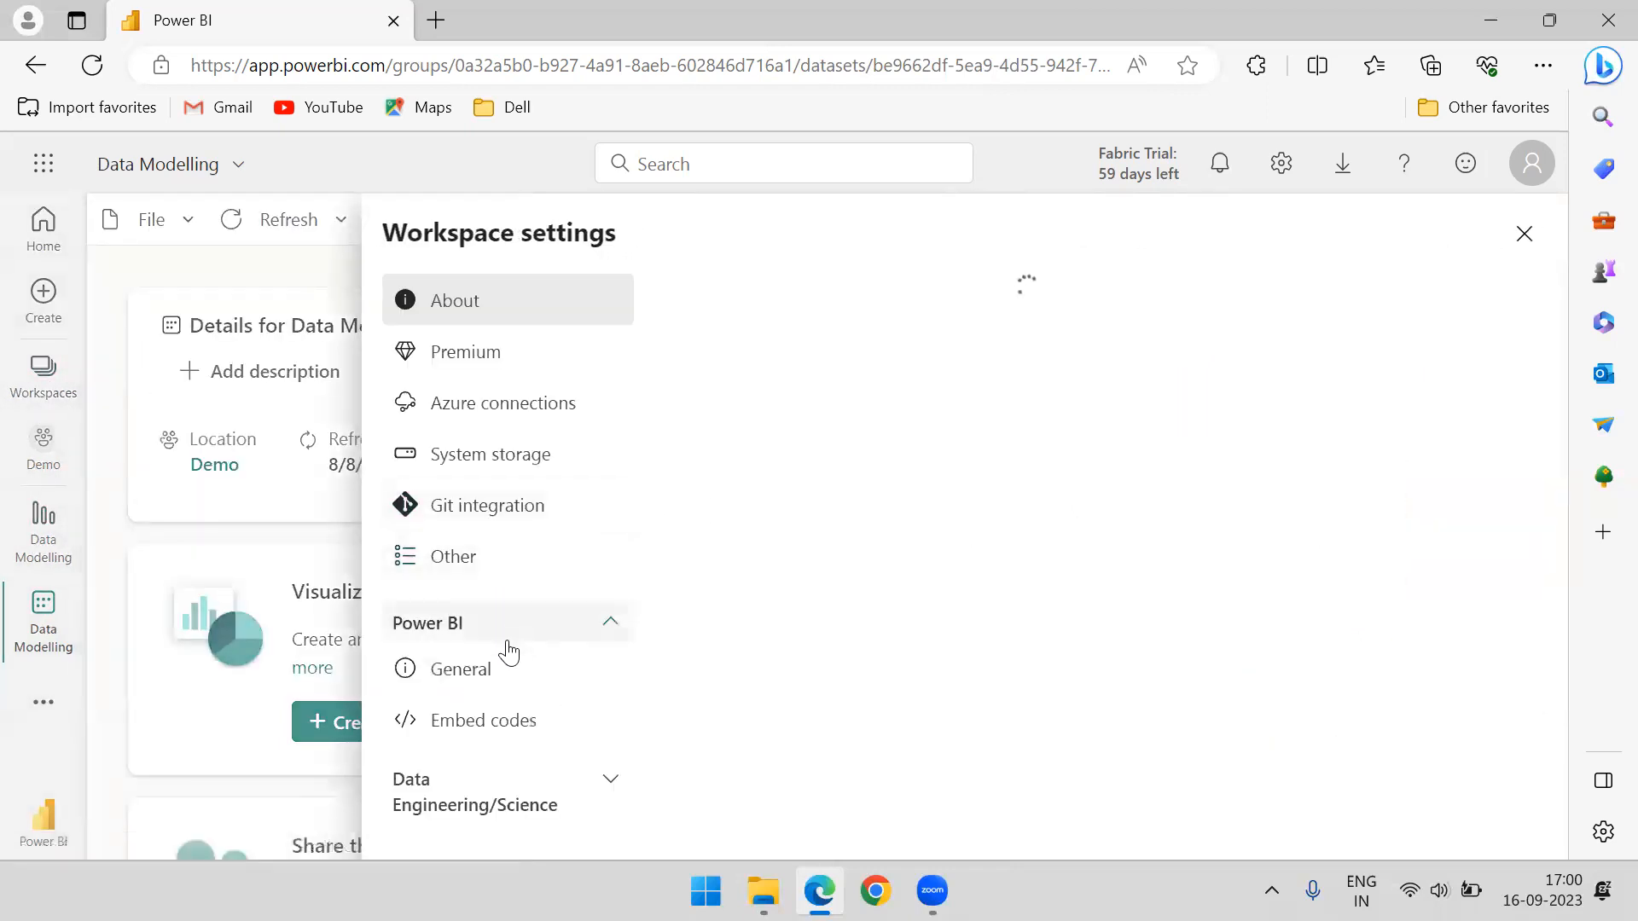
left_click(492, 674)
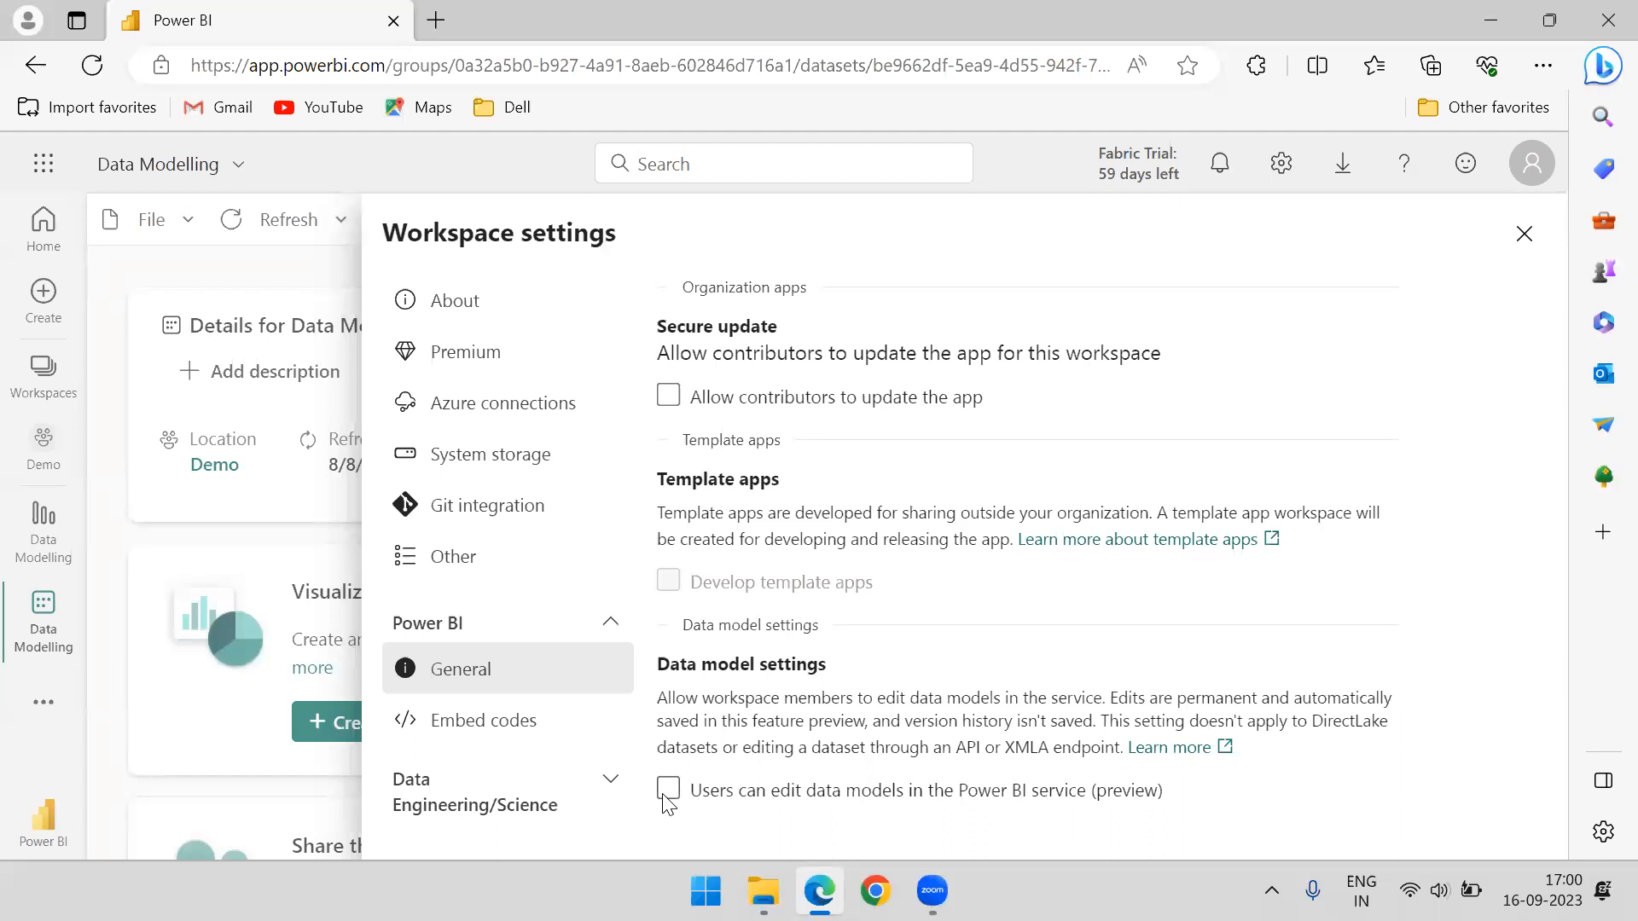
left_click(1524, 234)
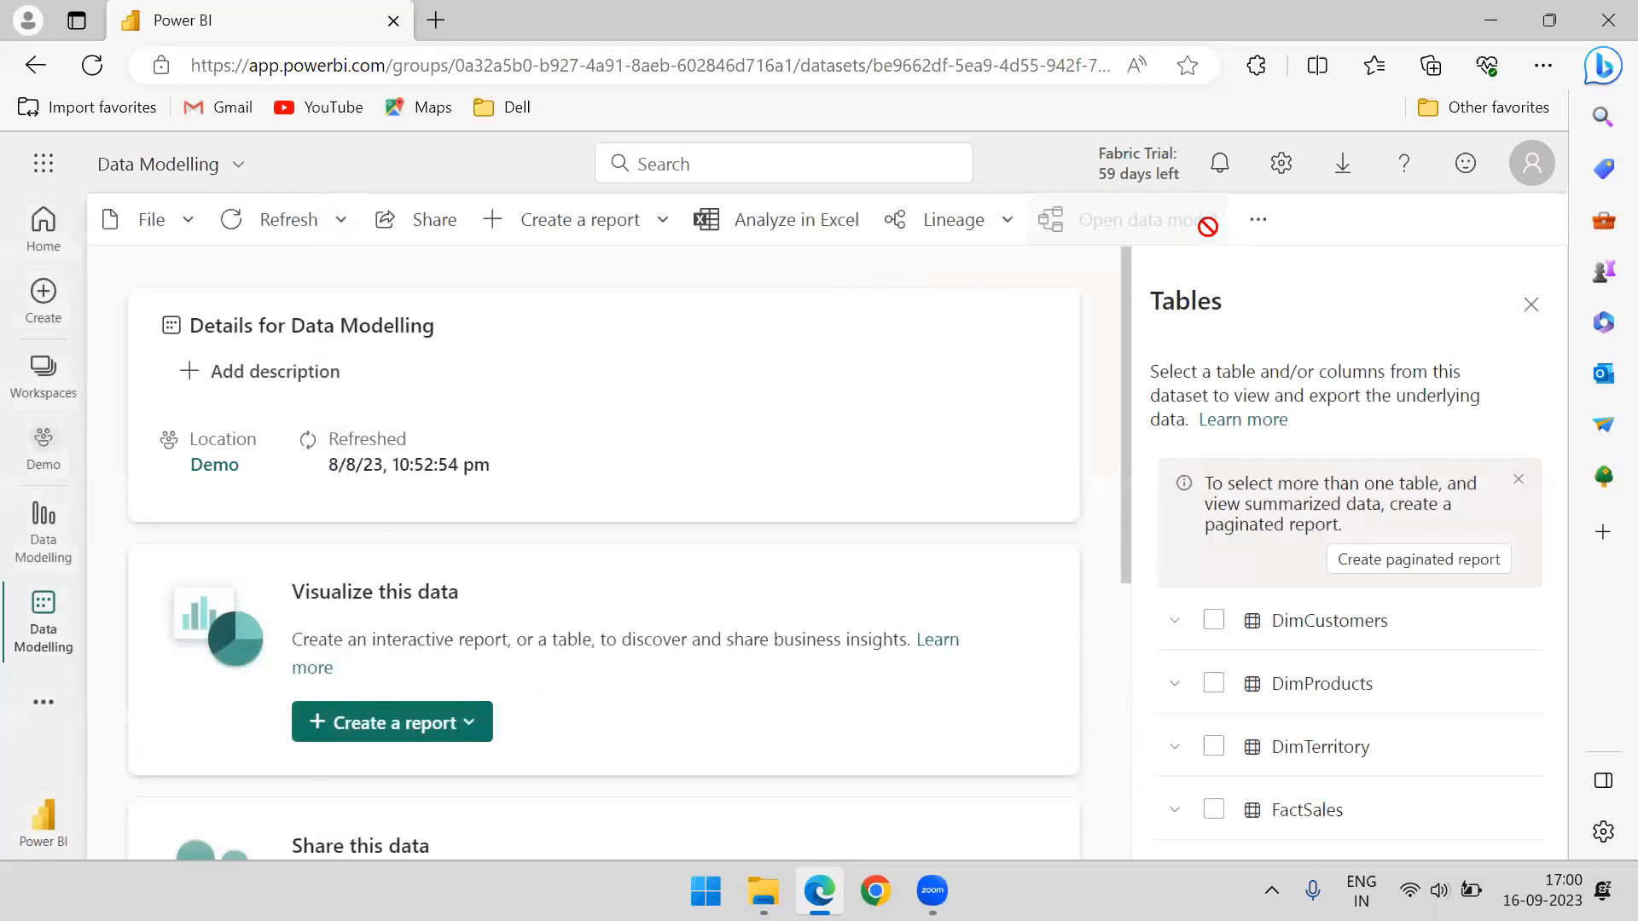
Return to the Power BI home page and minimize the browser window
left_click(37, 245)
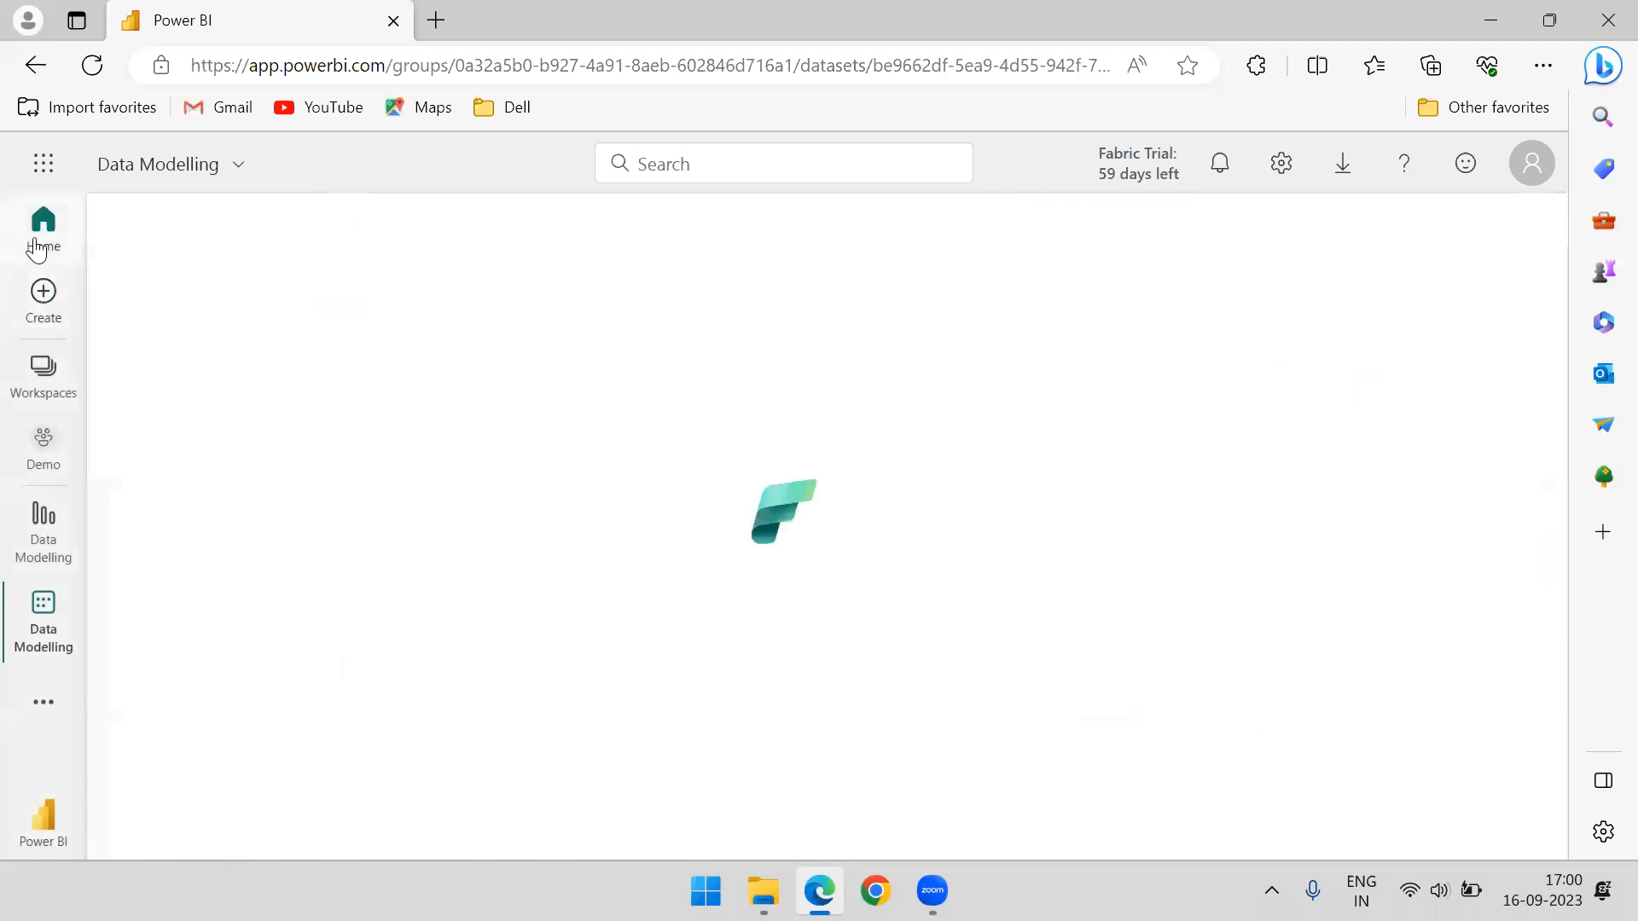
left_click(1488, 22)
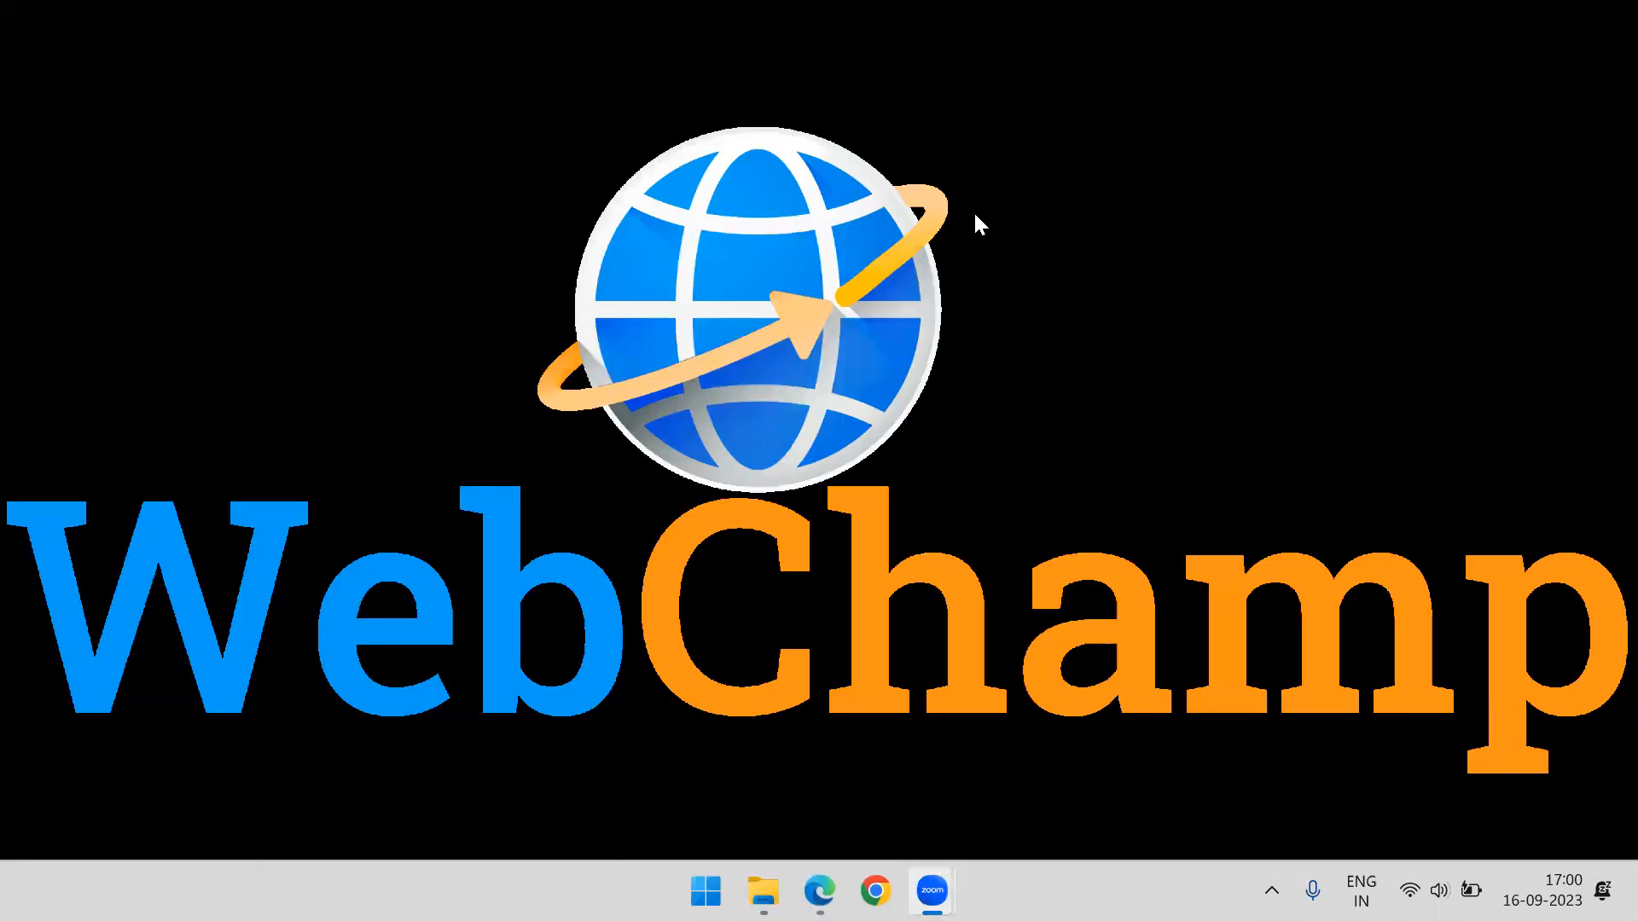